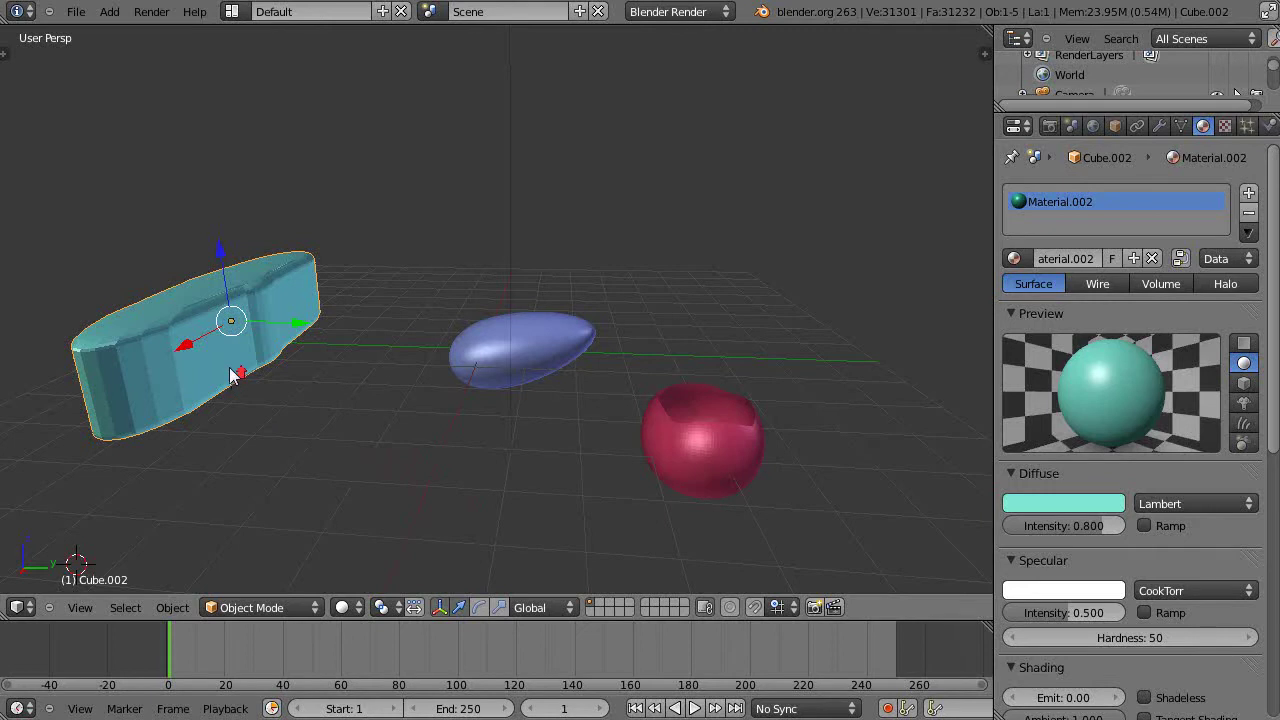
Select the blue egg-shaped object in place of the teal bar and zoom in close on it.
scroll(235, 372, "up", 1)
scroll(235, 372, "down", 2)
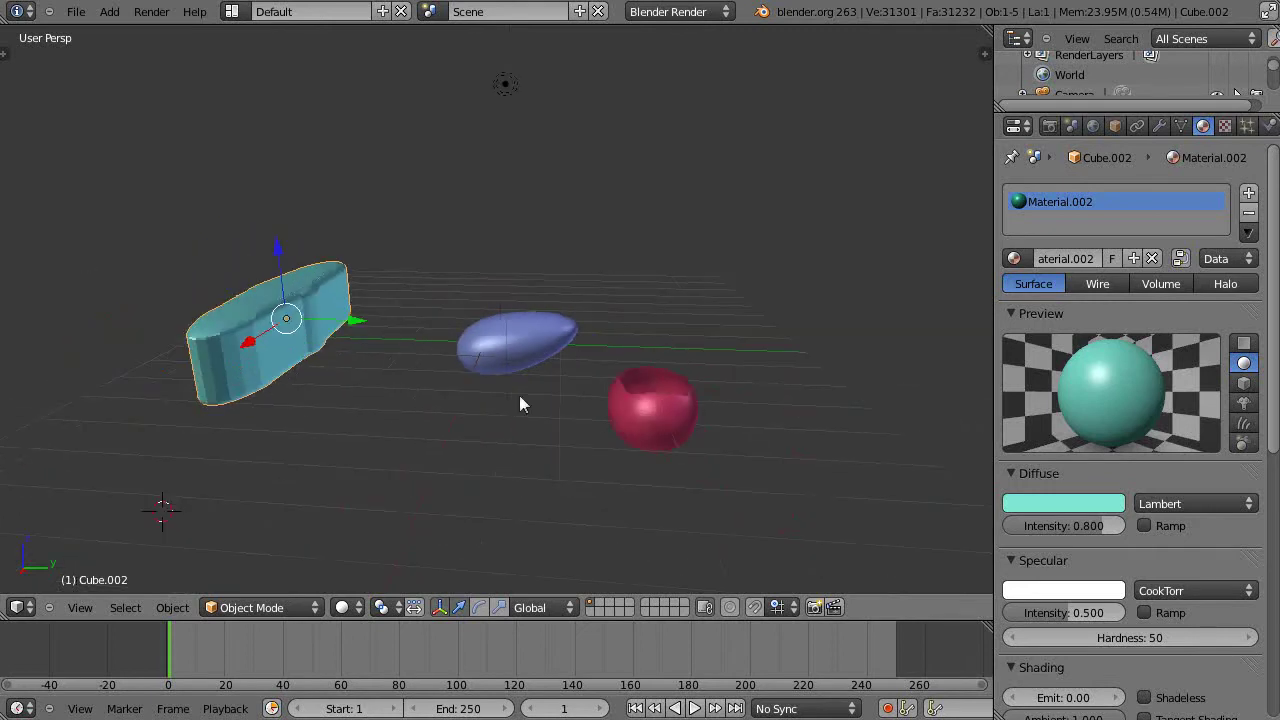
right_click(512, 340)
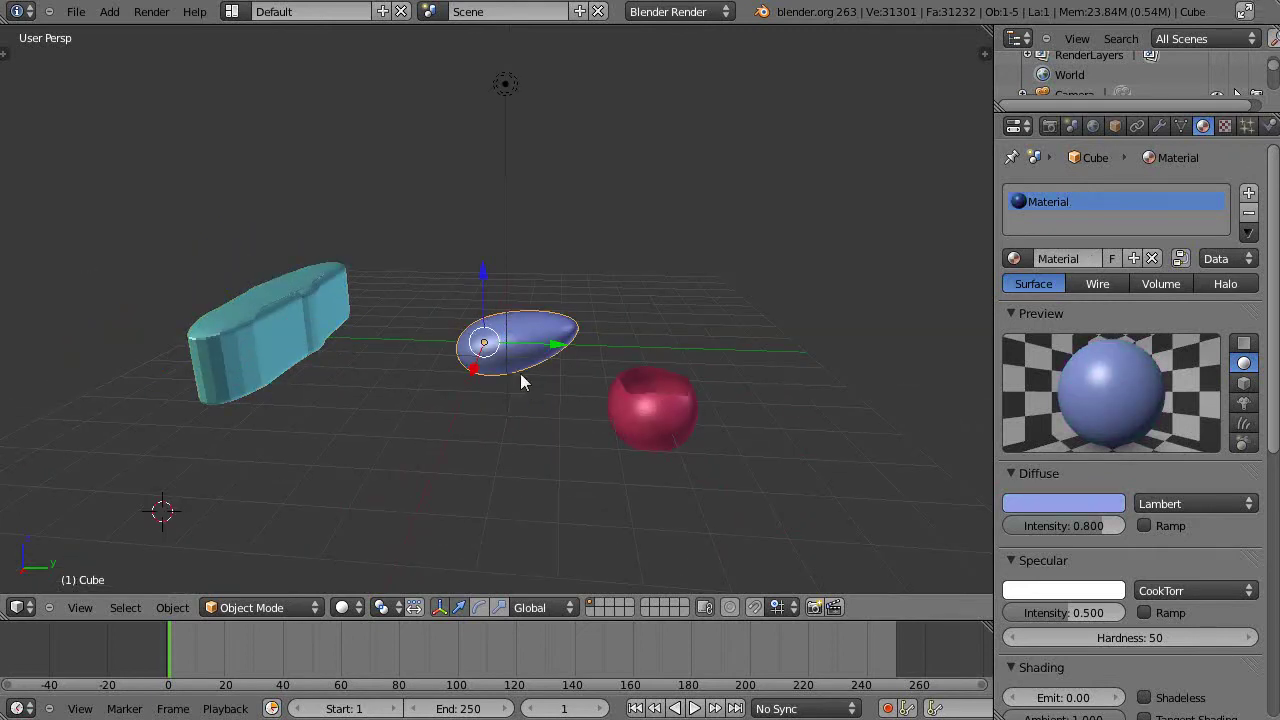
scroll(546, 370, "up", 3)
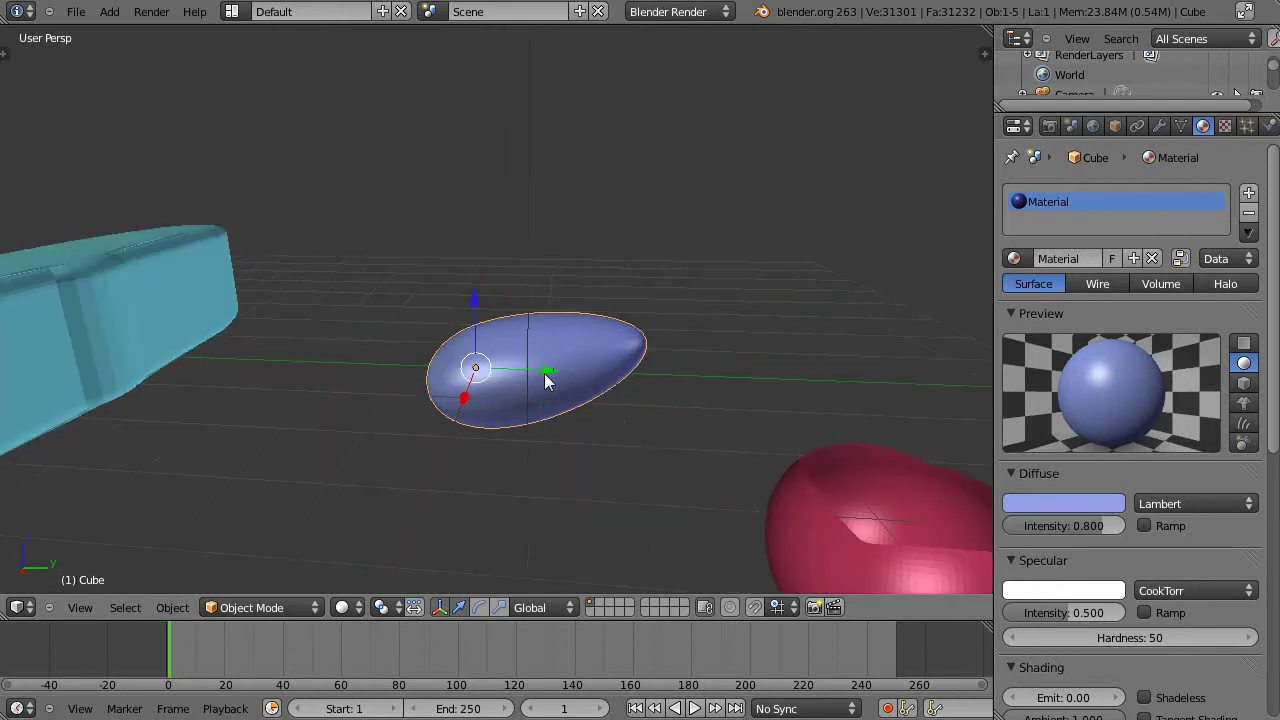
scroll(544, 373, "up", 1)
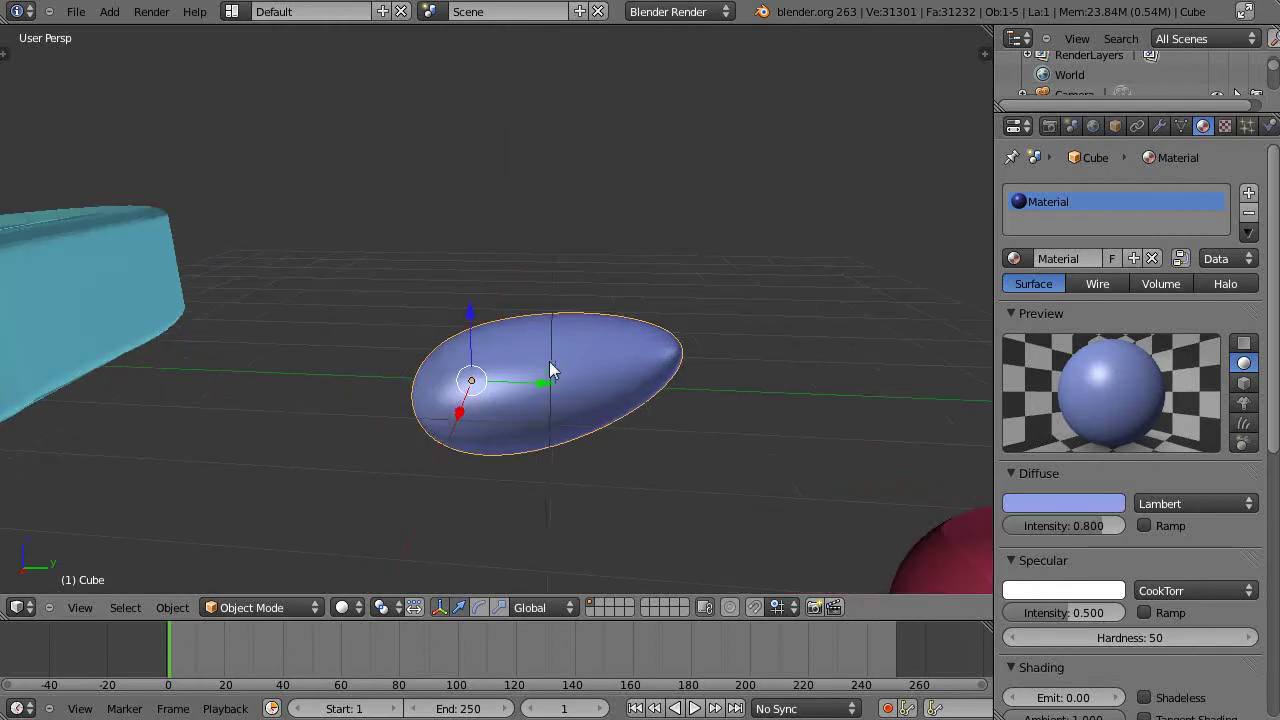
key("Tab")
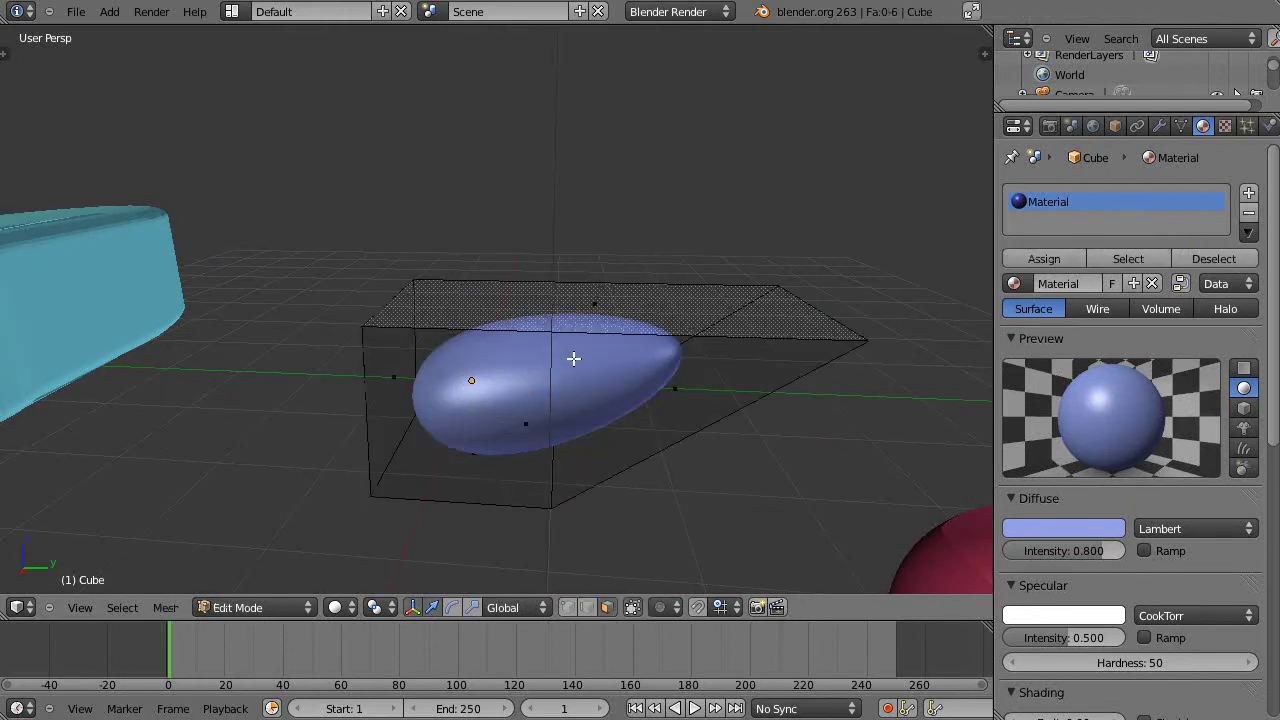
scroll(597, 378, "down", 2)
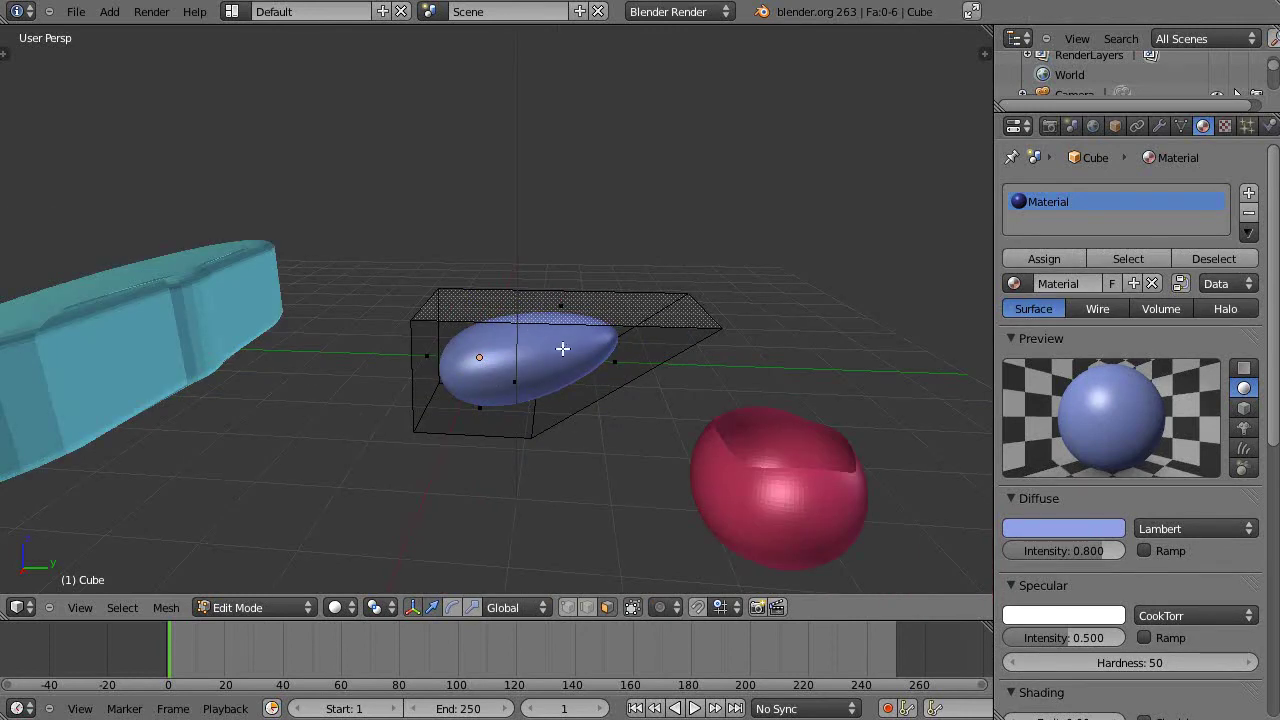
right_click(710, 328)
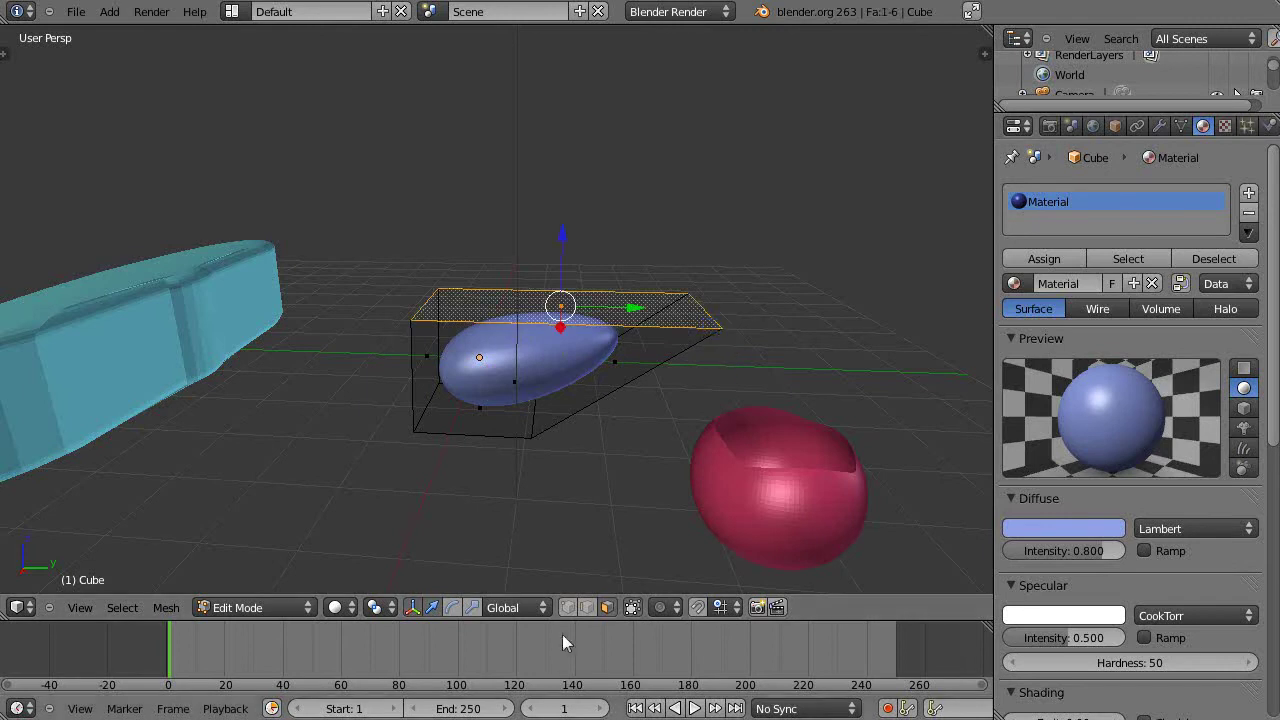
left_click(574, 606)
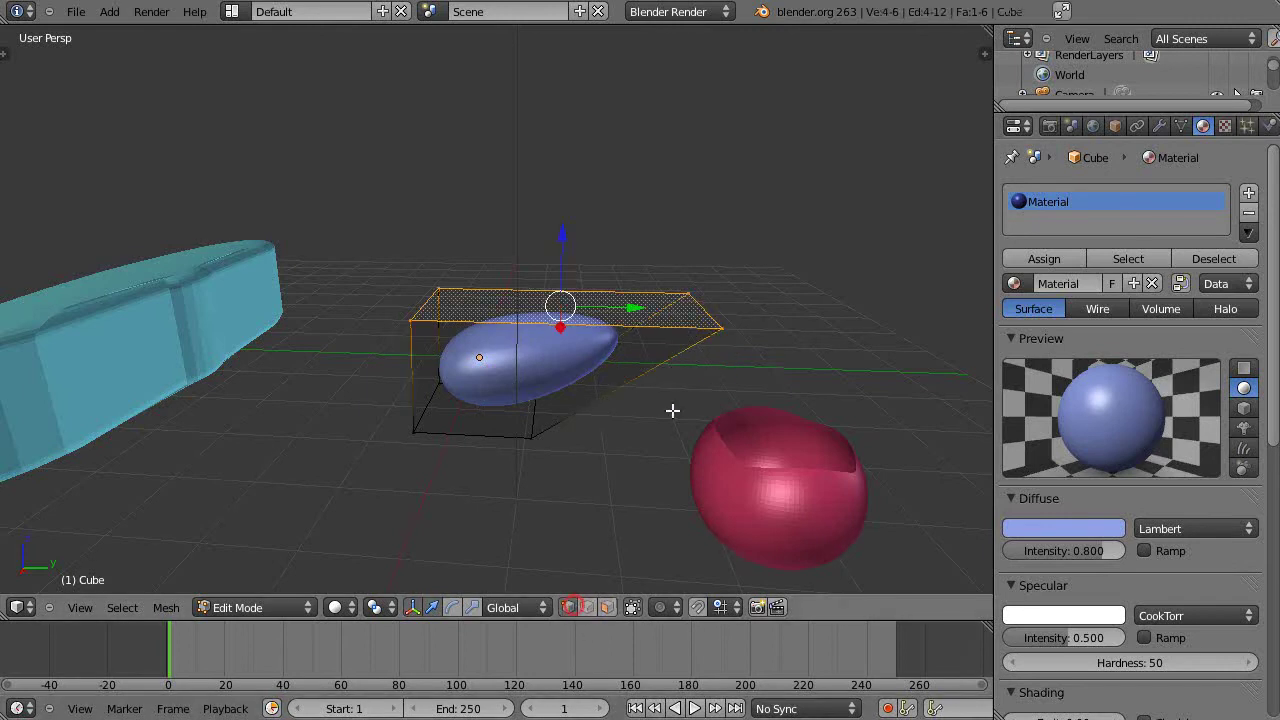
right_click(720, 329)
left_click_drag(797, 332, 784, 398)
left_click(784, 398)
key("Tab")
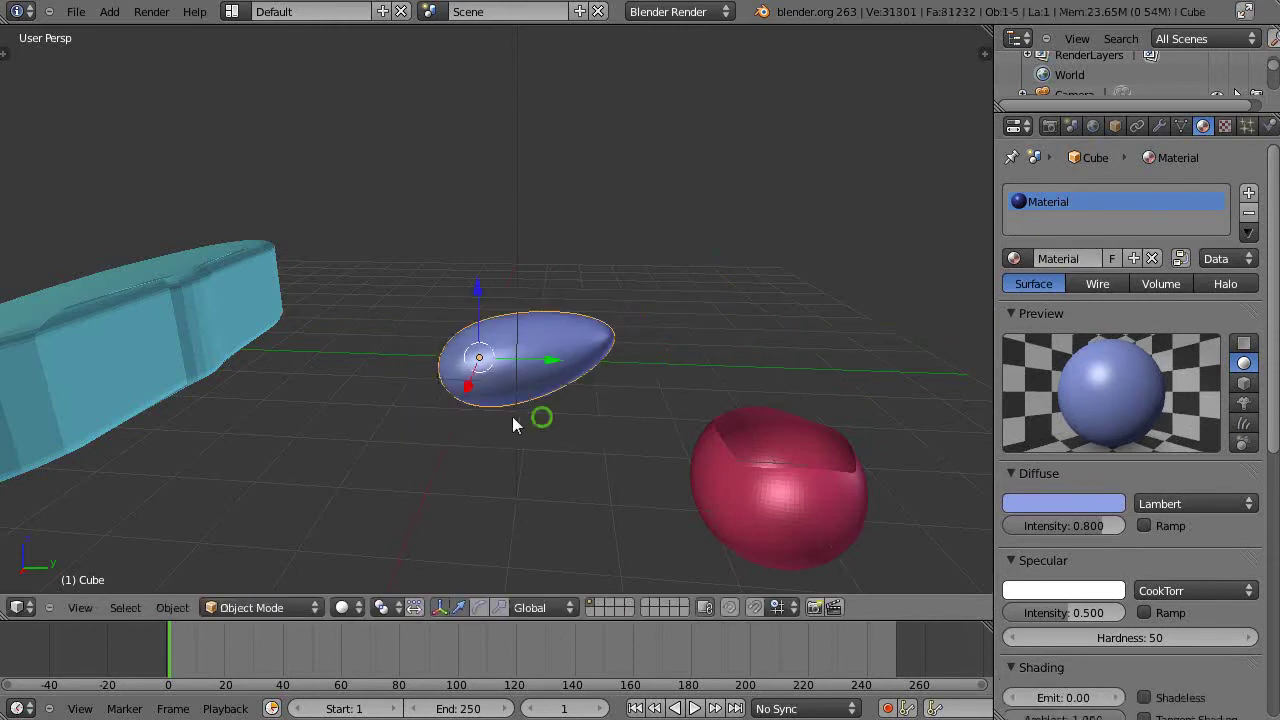
Add a new cube, Cube.003, on the empty grid and centre the view on it.
middle_click_drag(514, 421, 378, 407)
left_click(701, 357)
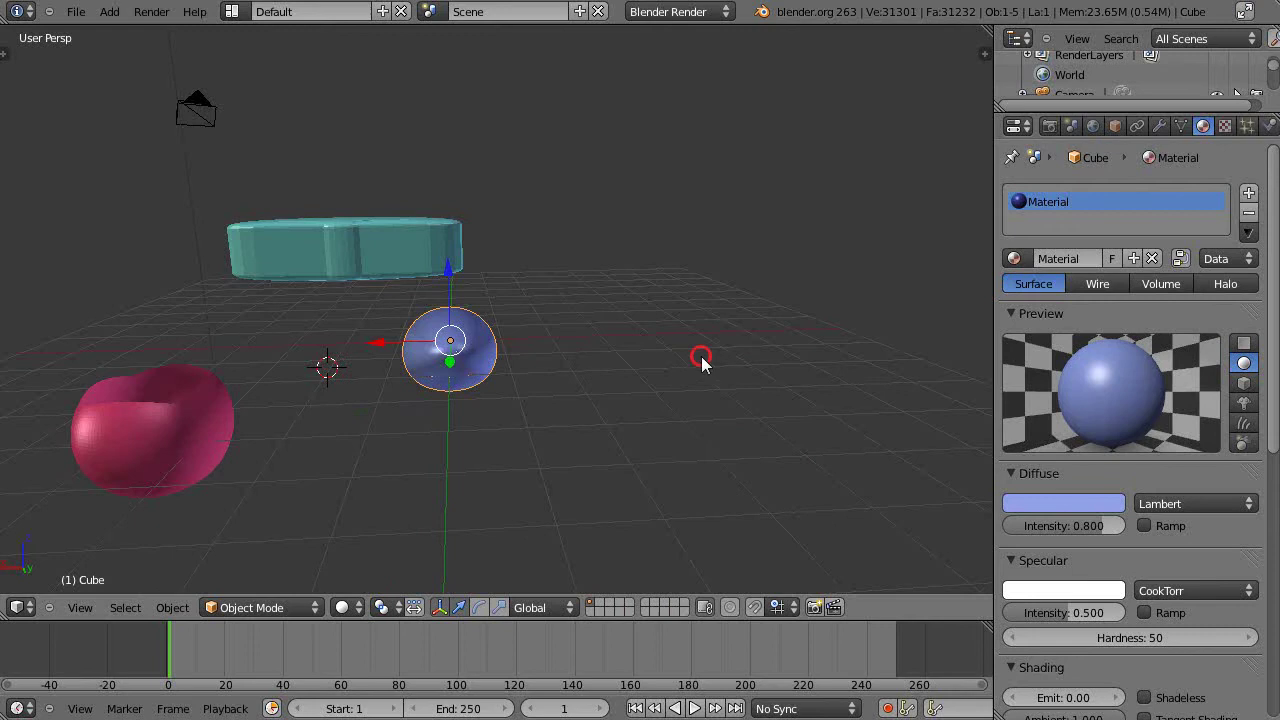
key("shift+a")
left_click(768, 397)
key("KP_Decimal")
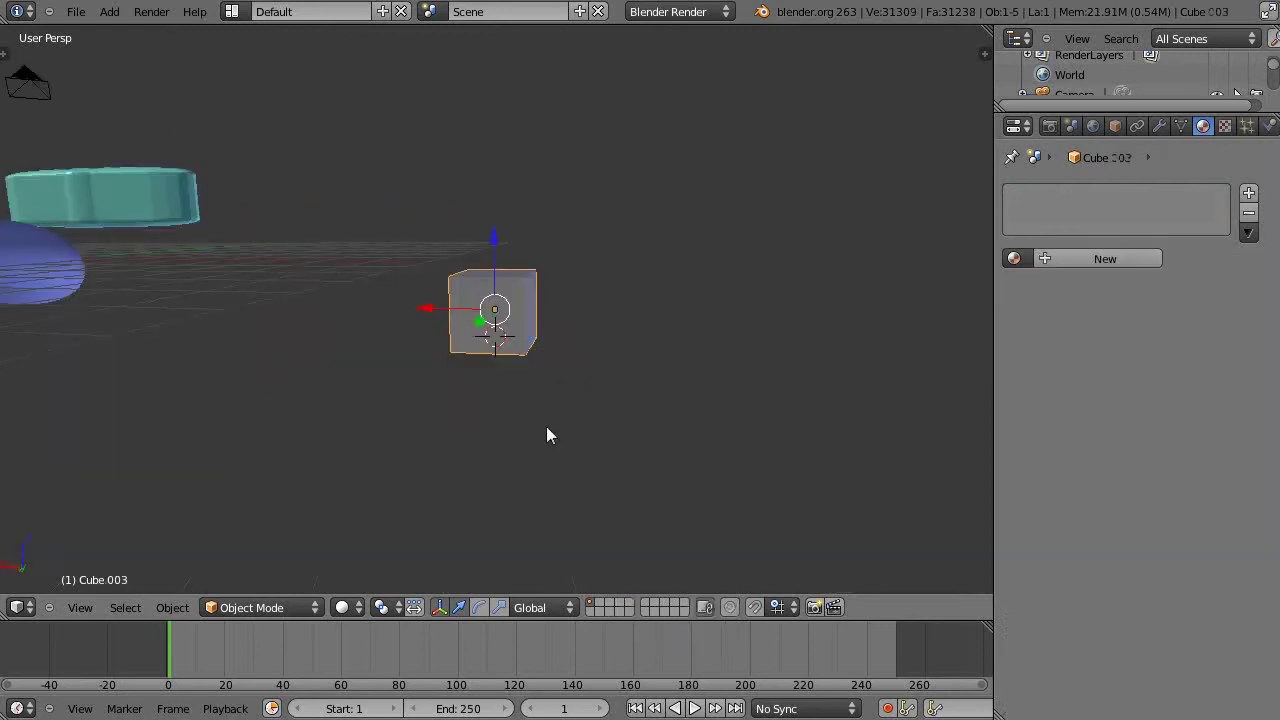
middle_click_drag(546, 430, 449, 370)
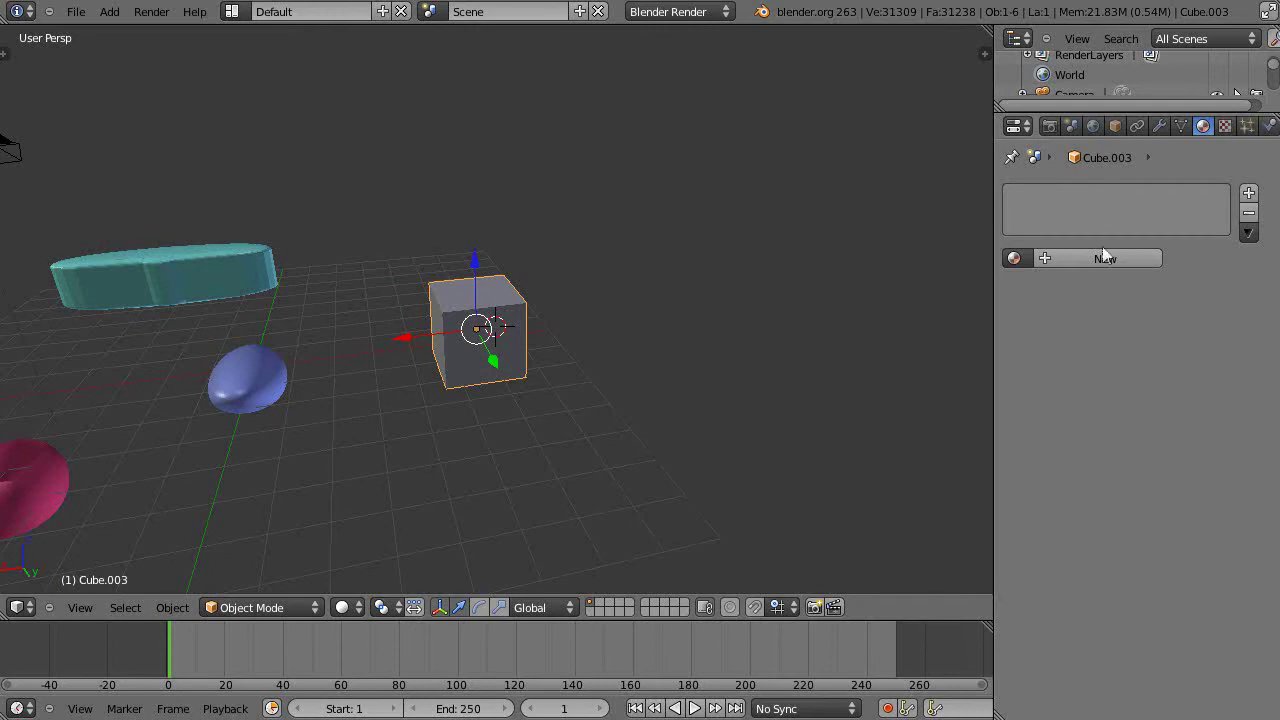
Give Cube.003 a Catmull-Clark Subdivision Surface modifier, rounding it into a faceted ball.
left_click(1160, 125)
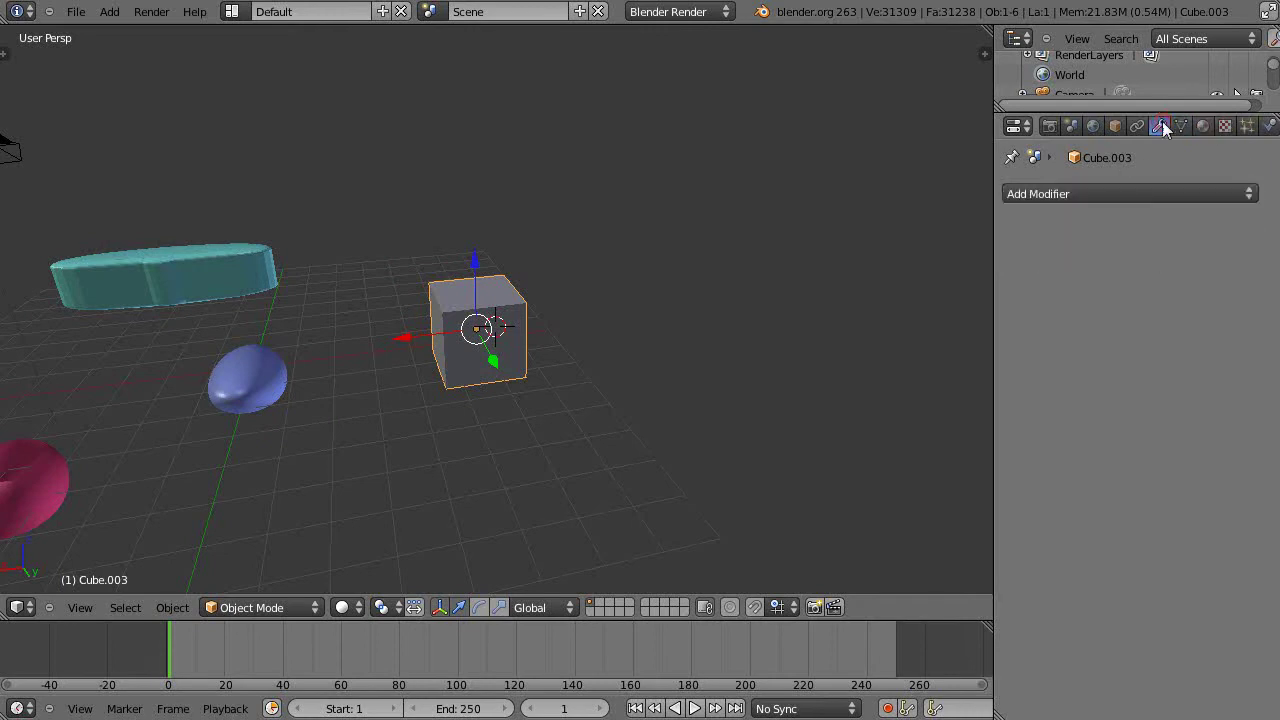
left_click(1100, 196)
left_click(852, 499)
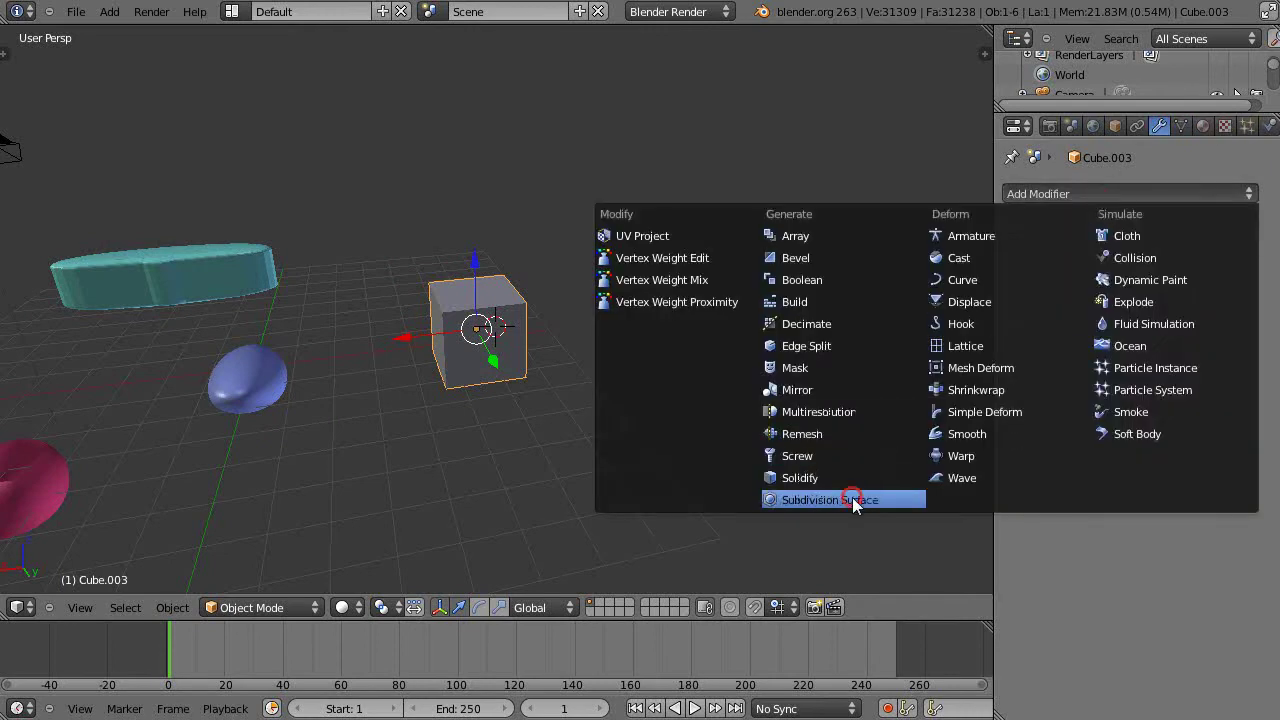
scroll(500, 405, "up", 8)
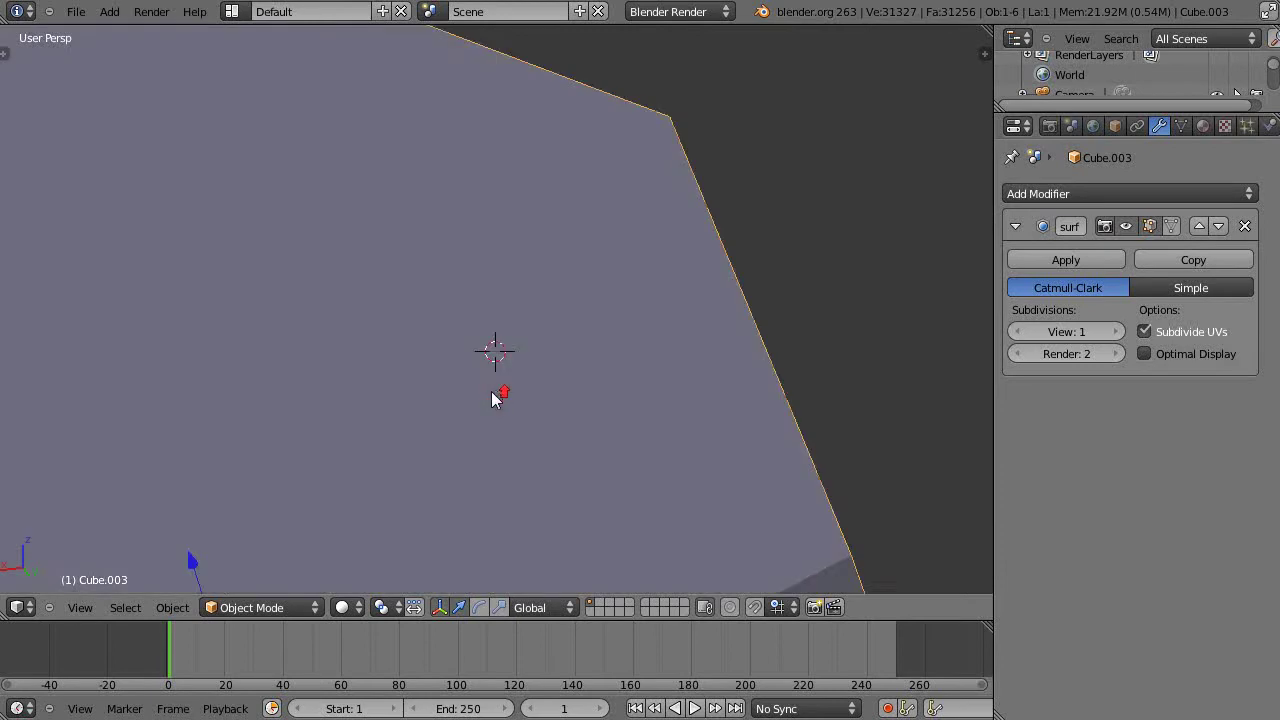
scroll(470, 412, "down", 6)
middle_click_drag(460, 415, 481, 400)
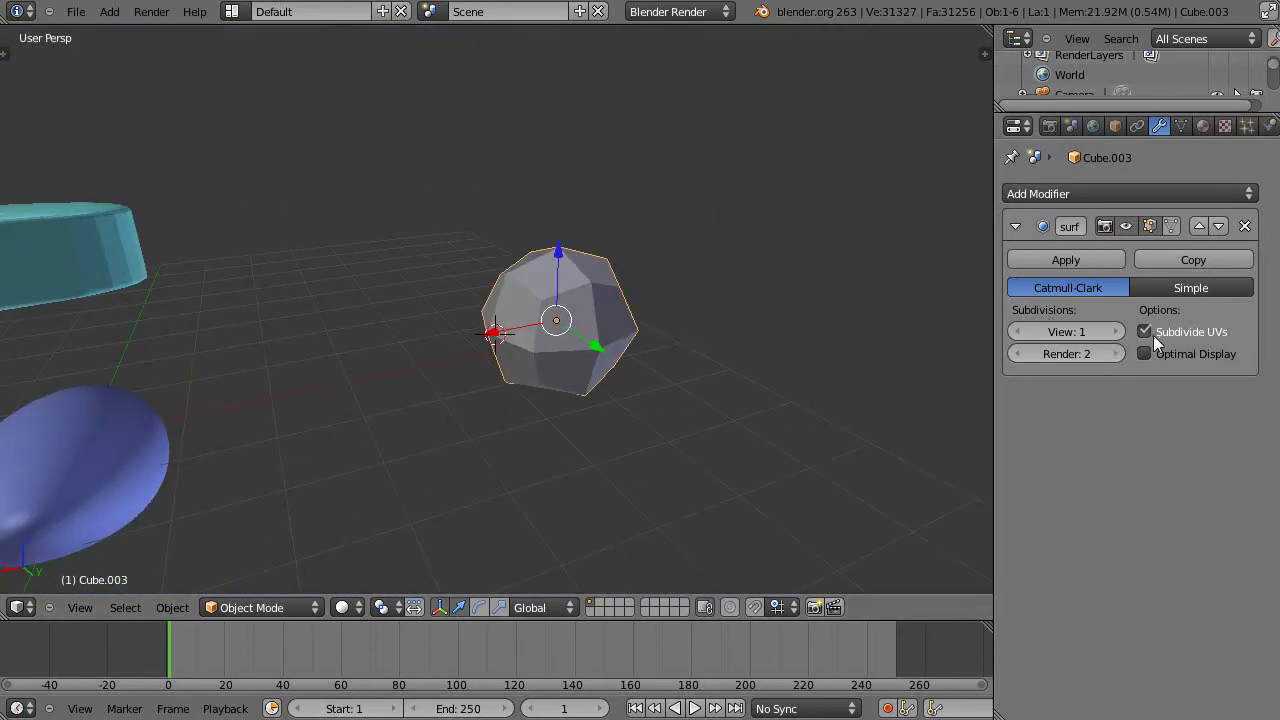
Raise view subdivisions to 4 and nudge the cage's top-right corner vertex along X.
left_click(1117, 332)
left_click(1117, 332)
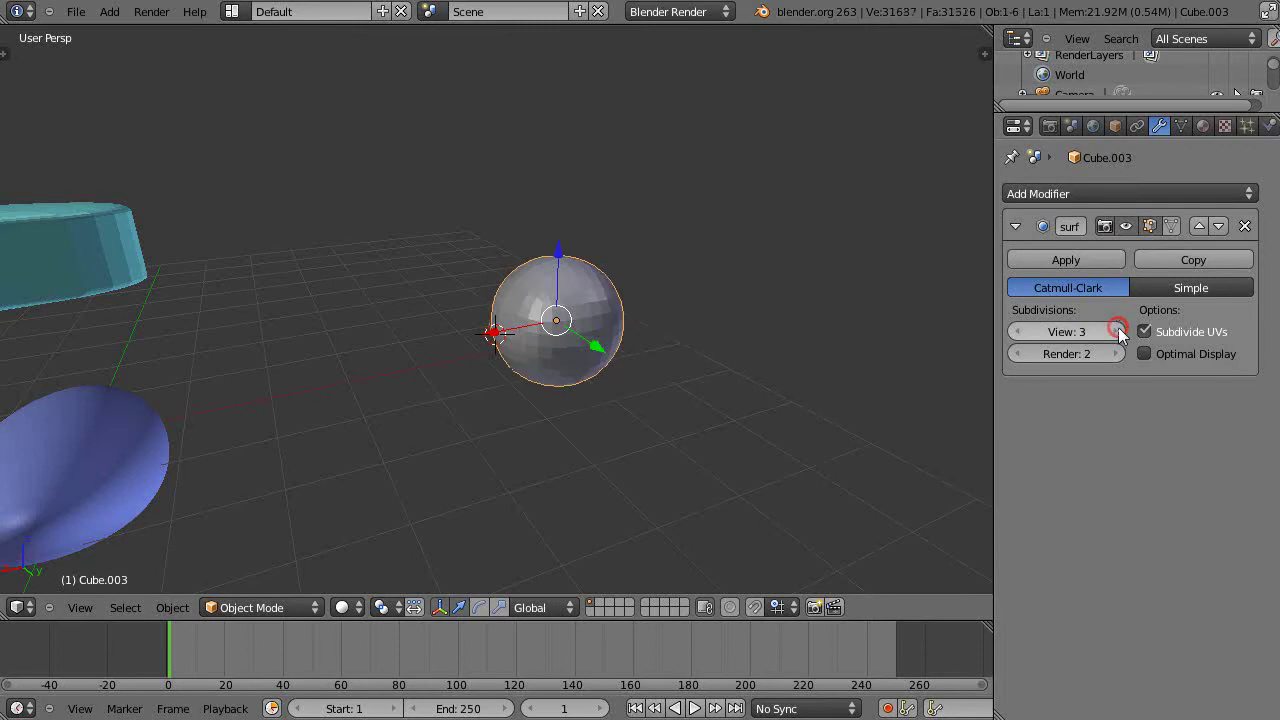
left_click(1117, 332)
key("Tab")
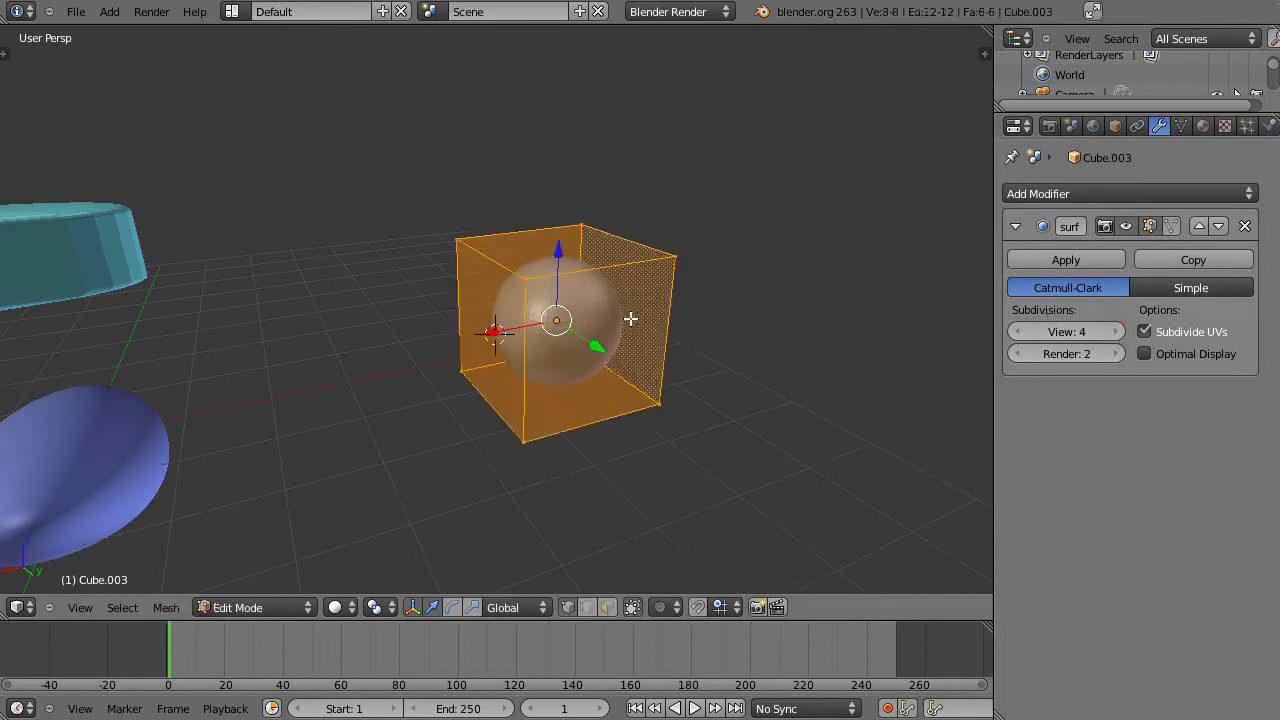
middle_click_drag(631, 358, 611, 363)
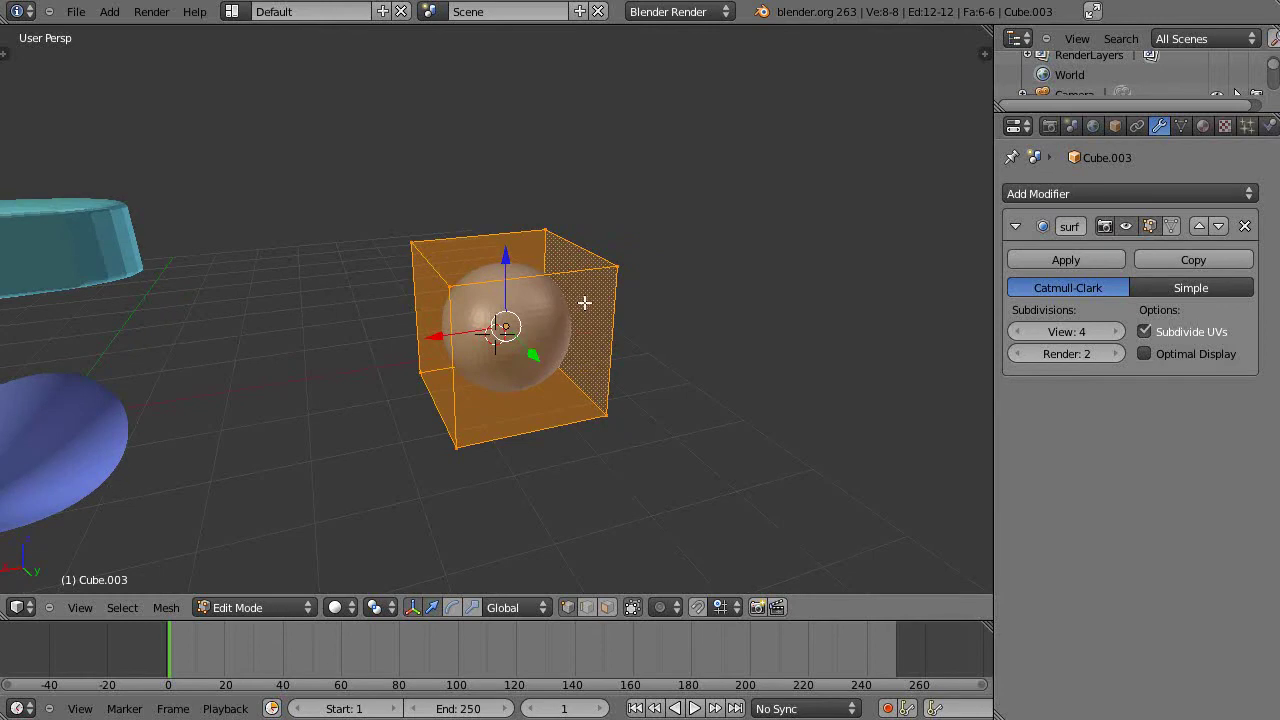
right_click(617, 269)
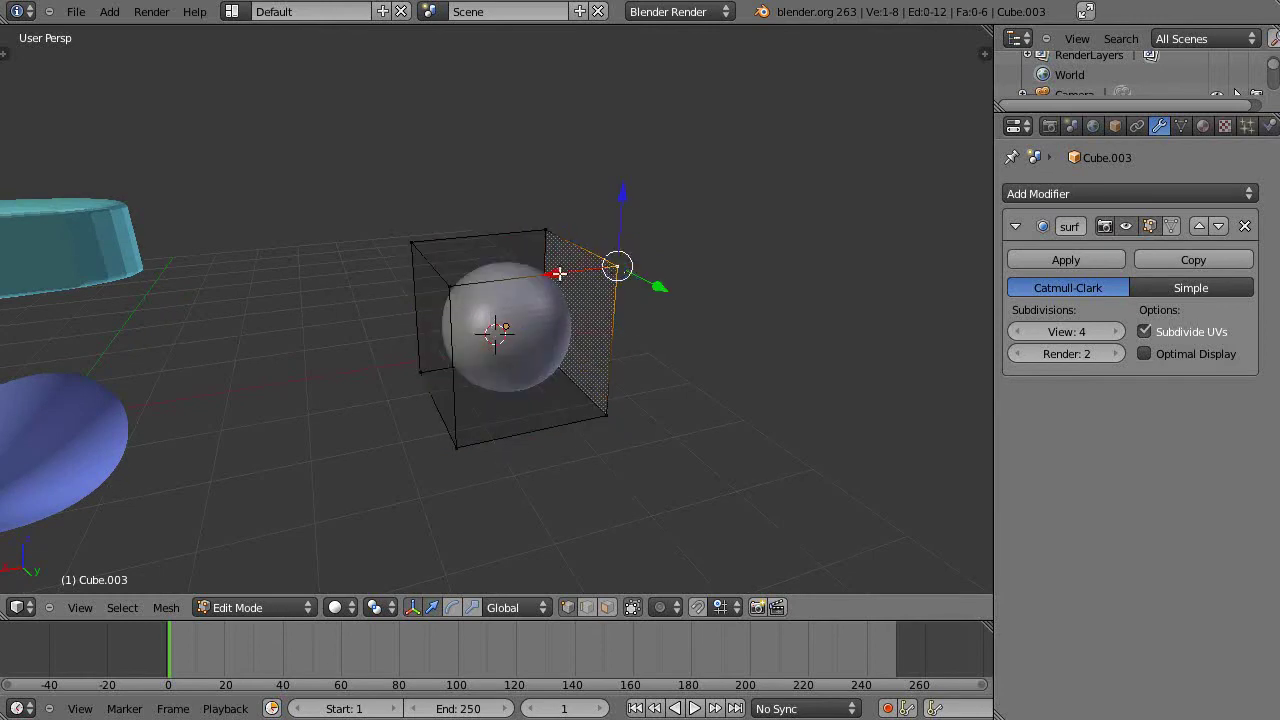
key("g")
key("x")
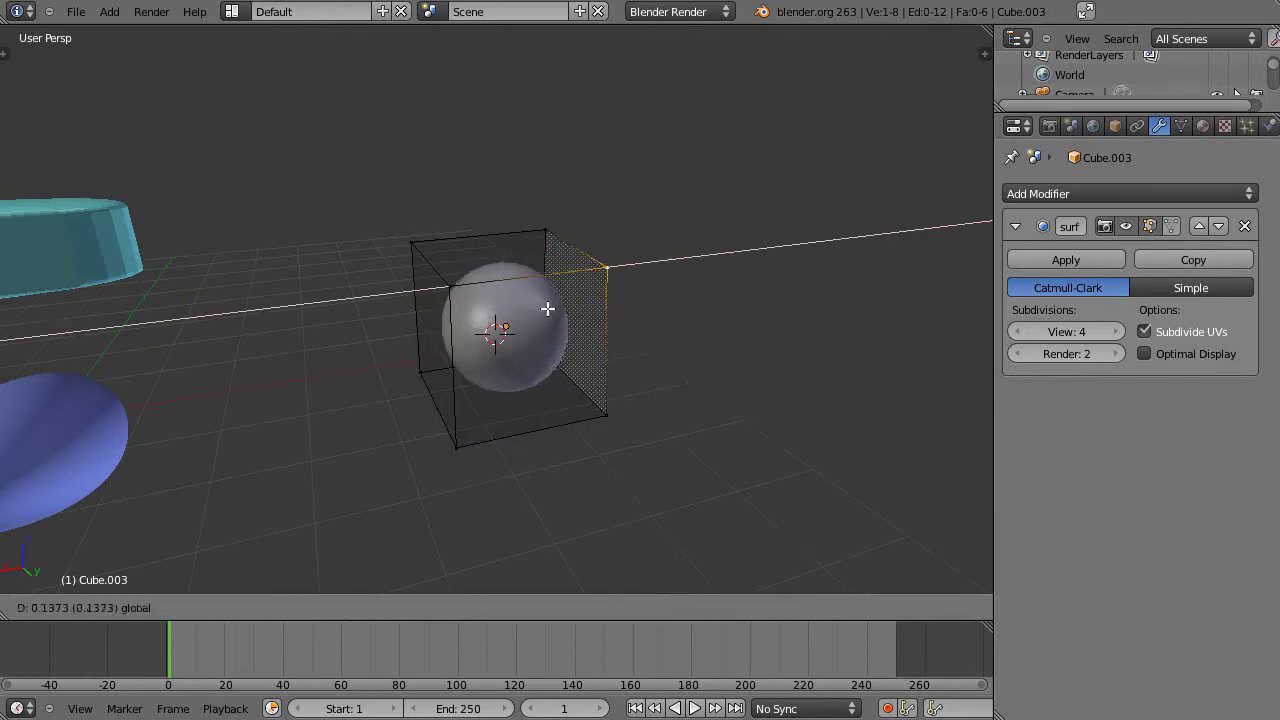
left_click(571, 306)
key("Tab")
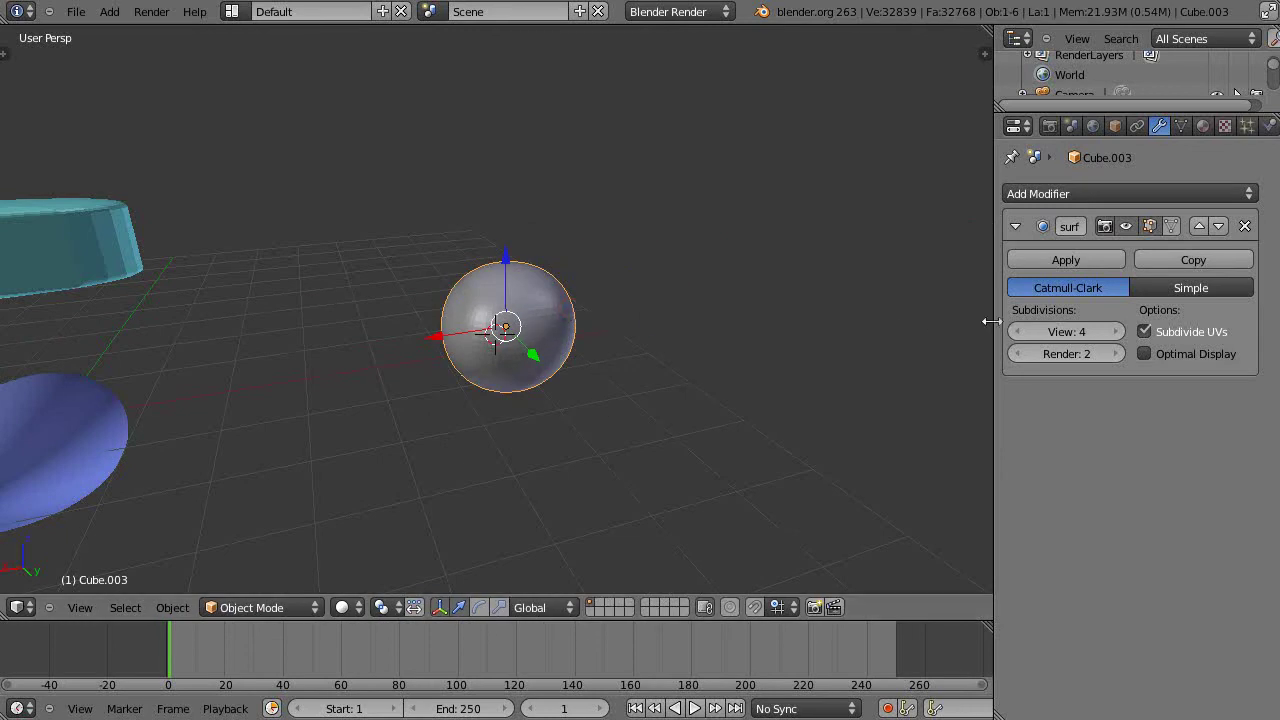
Lower view subdivisions to 2 and pull the corner vertex straight up into a lumpy egg.
left_click(1016, 331)
left_click(1016, 331)
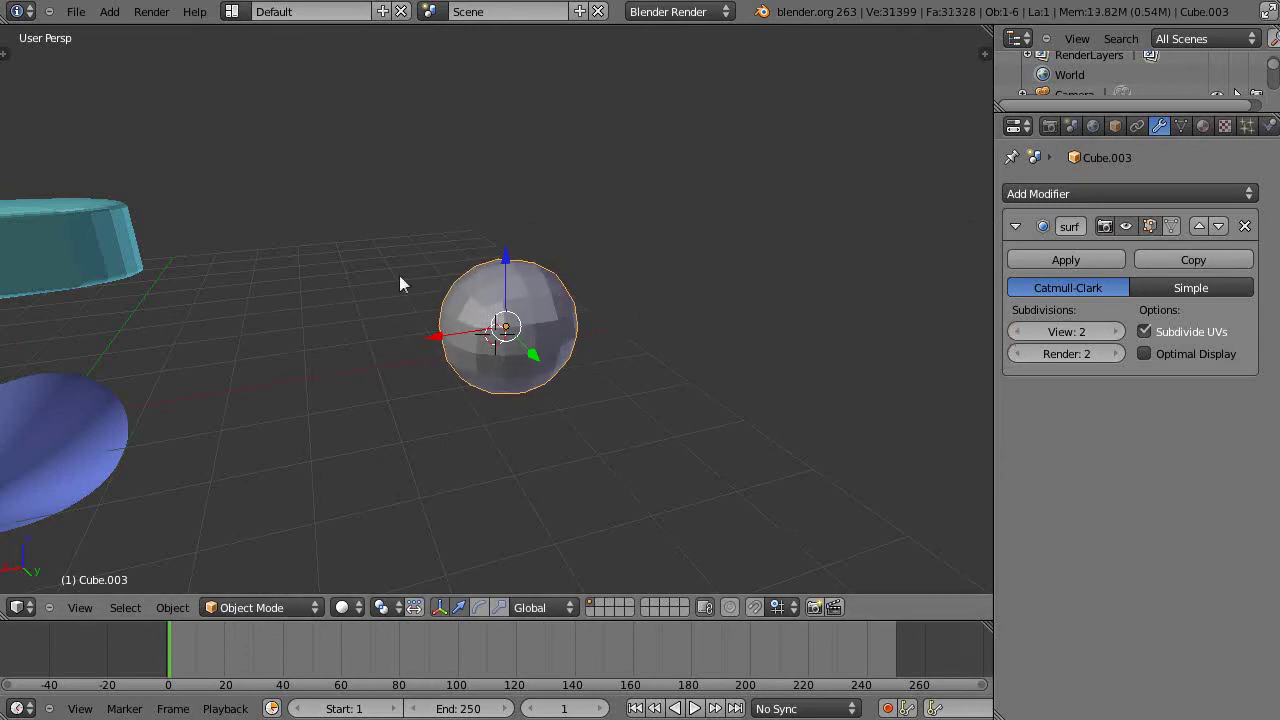
key("Tab")
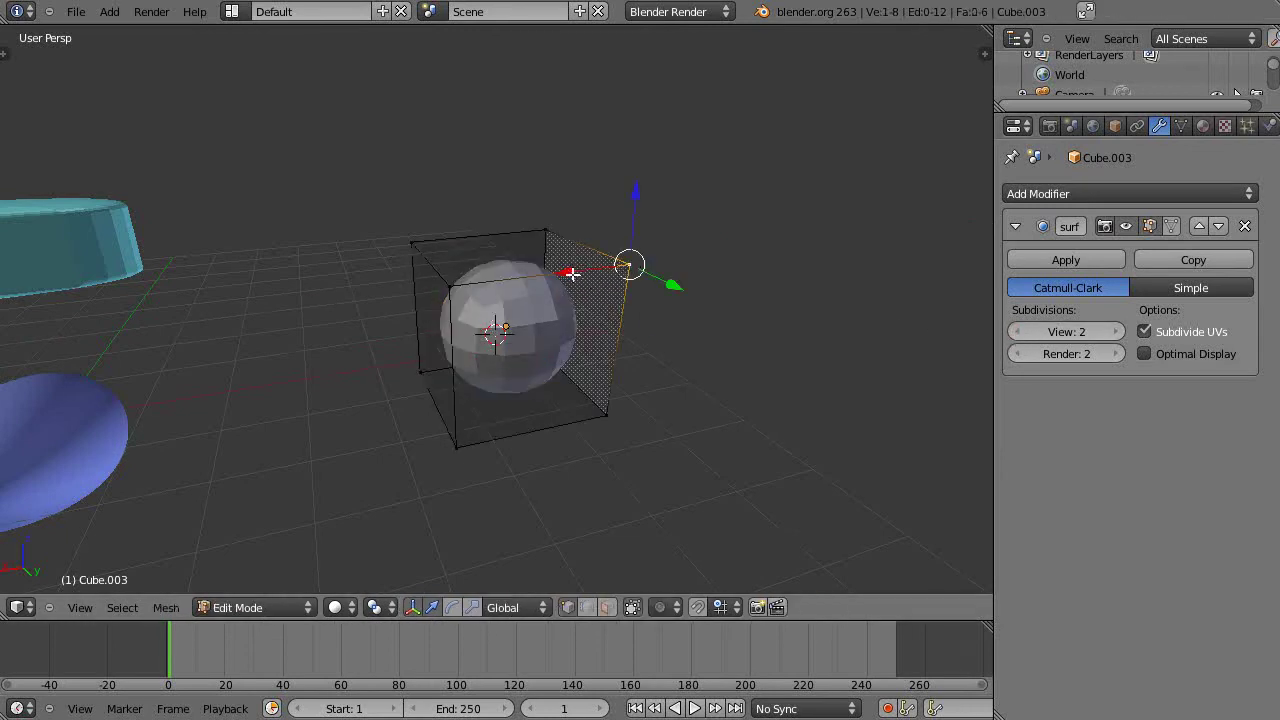
key("g")
left_click(797, 274)
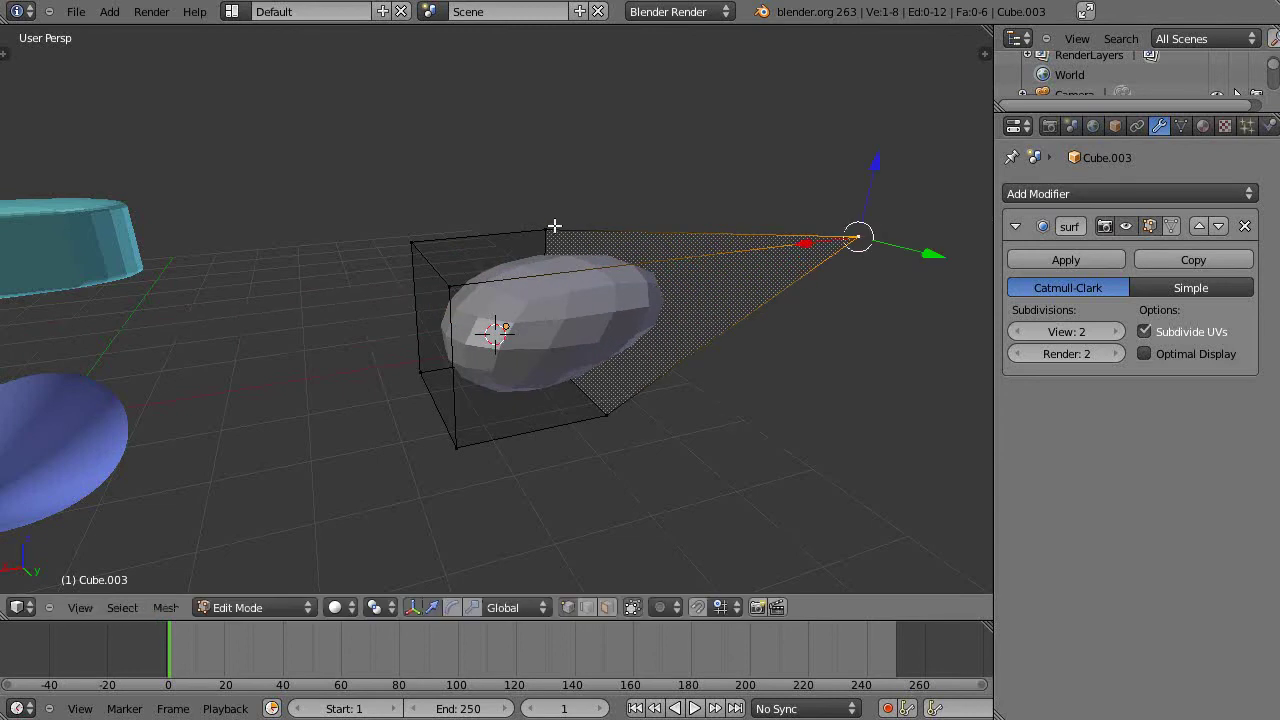
key("ctrl+z")
key("g")
left_click(554, 55)
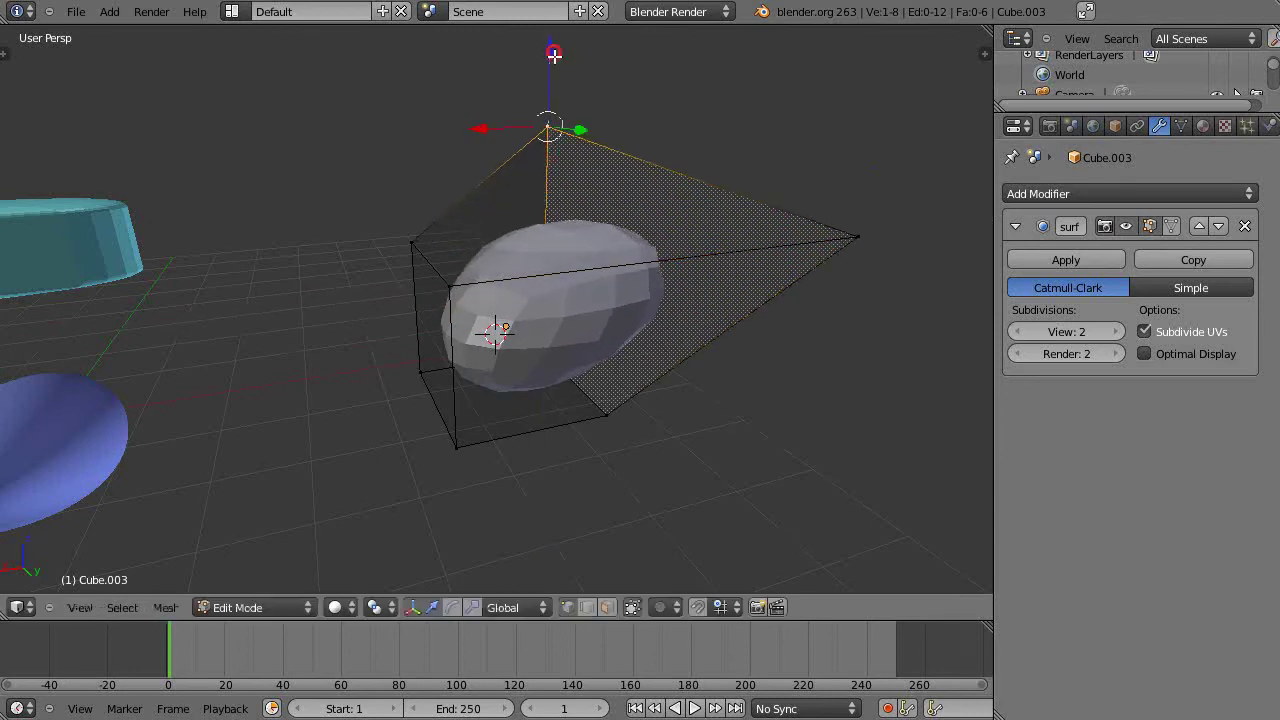
middle_click_drag(744, 374, 706, 374)
key("Tab")
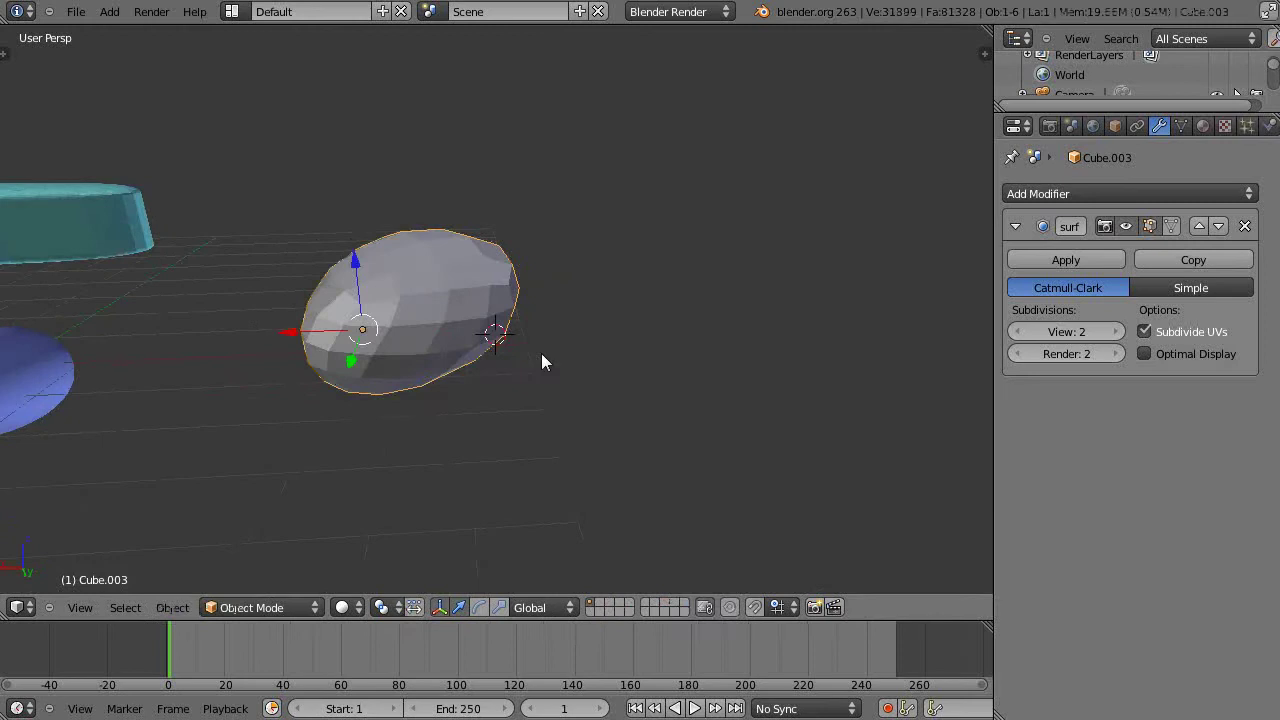
Apply the Subdivision Surface modifier on the grey egg and shift it slightly along X.
left_click(1070, 260)
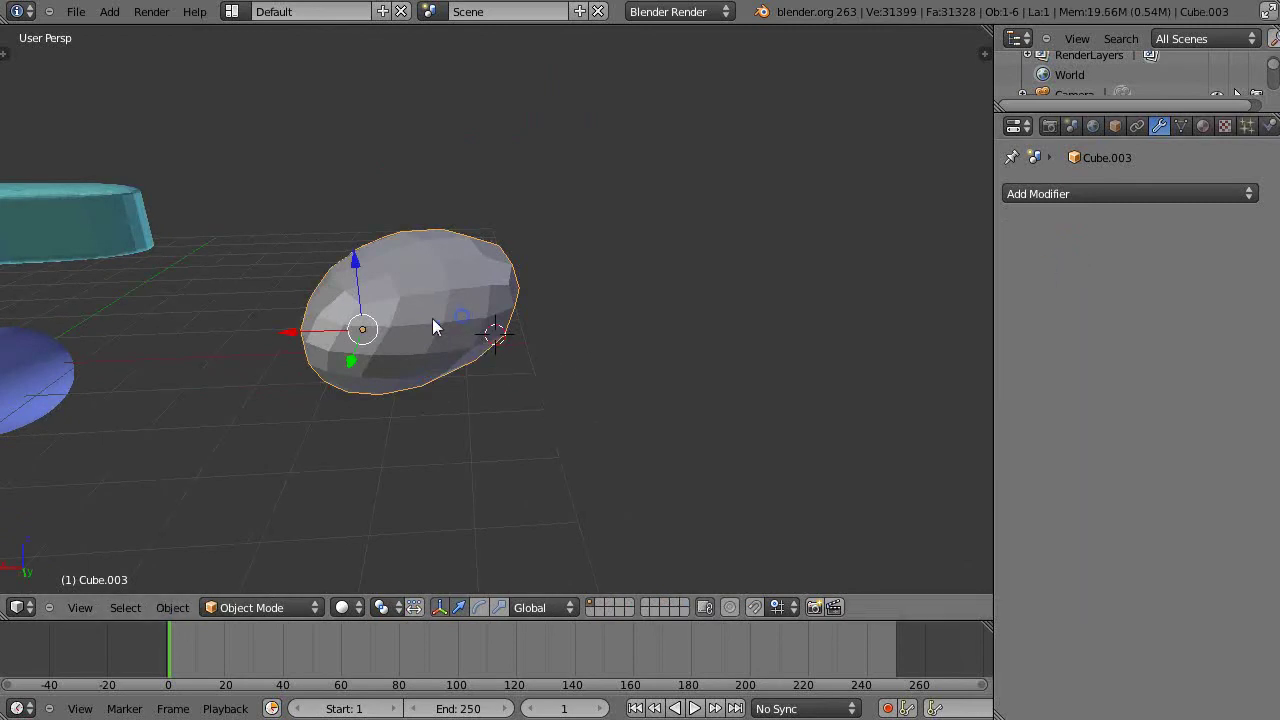
left_click_drag(286, 334, 338, 360)
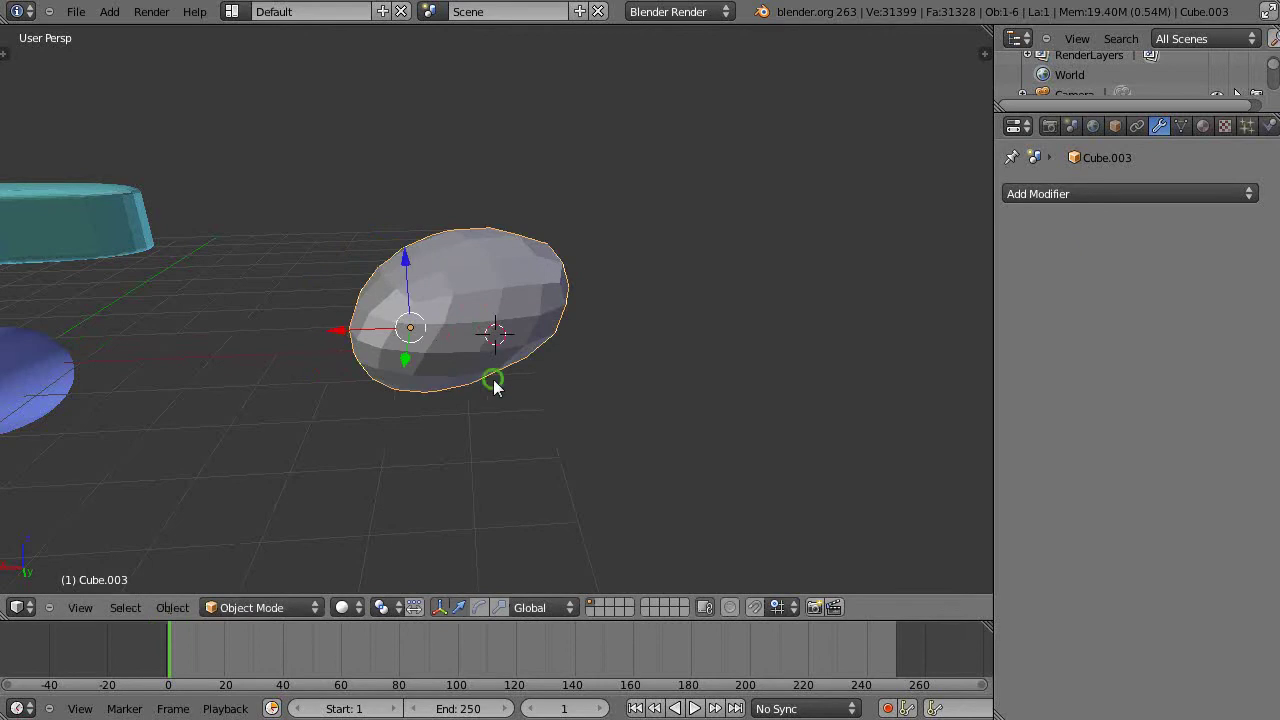
middle_click_drag(494, 386, 500, 414)
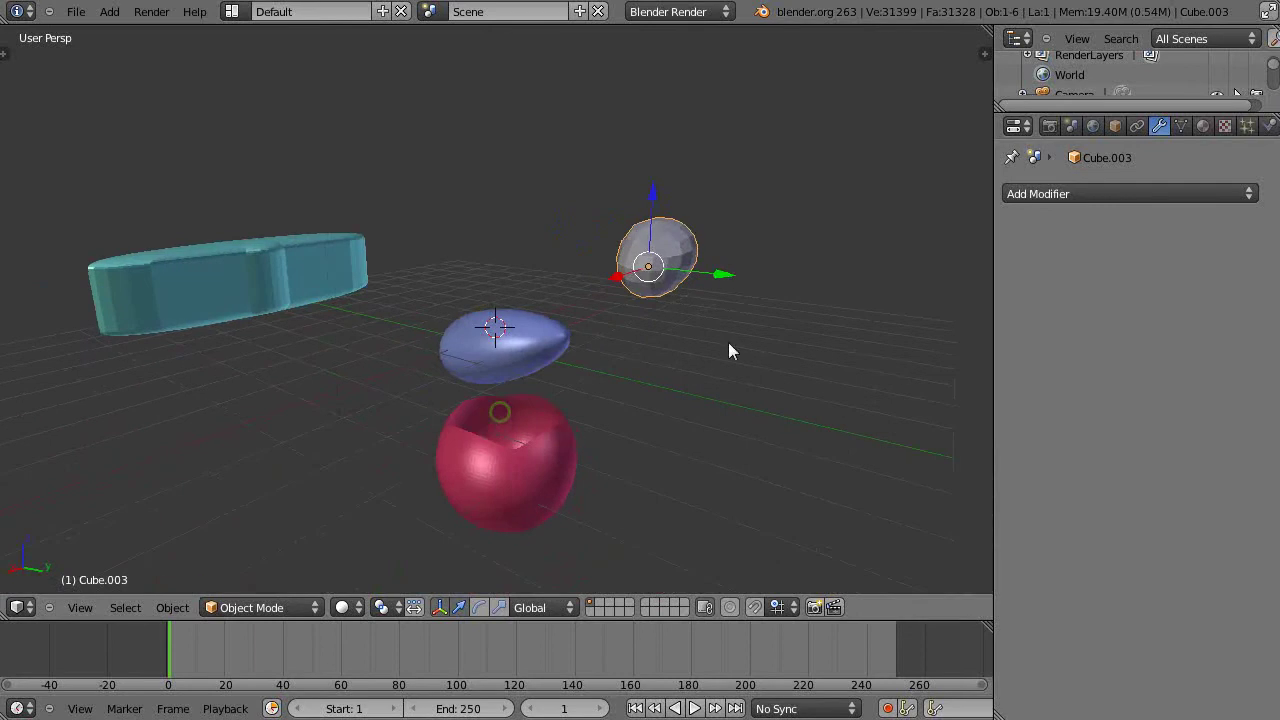
Select the red object and begin adding a new mesh to the scene.
right_click(535, 460)
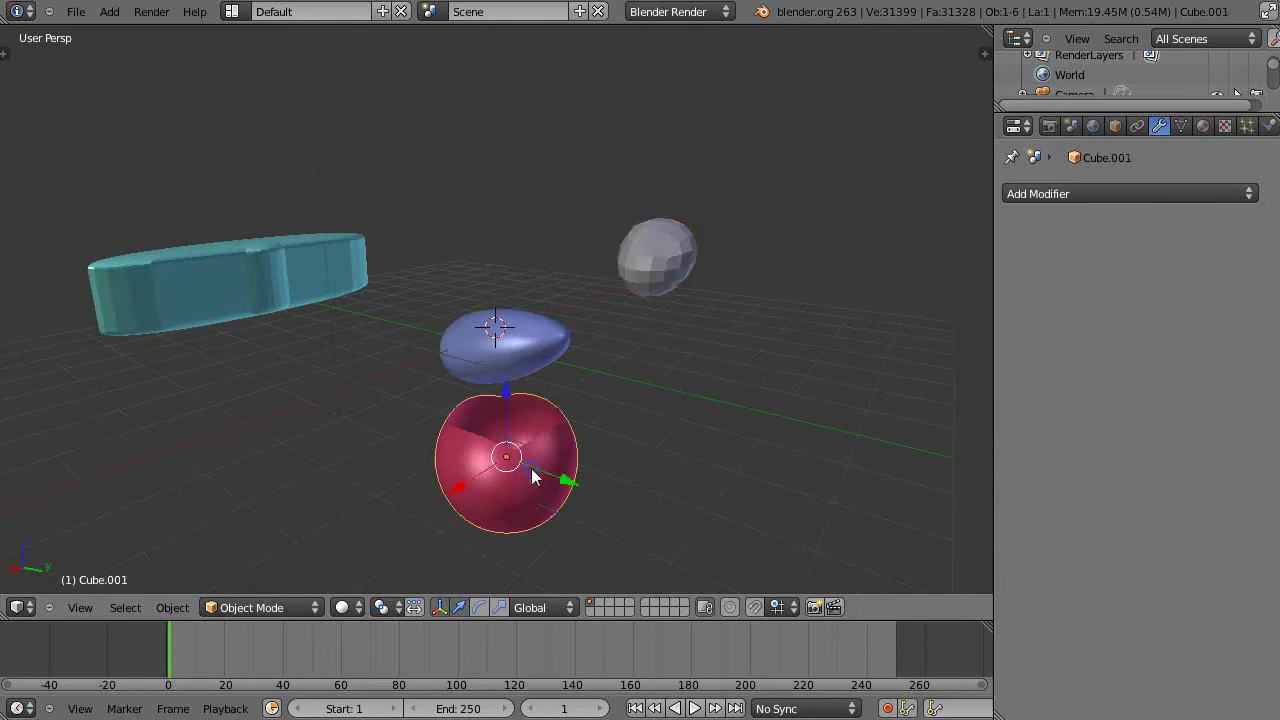
middle_click_drag(734, 421, 548, 375)
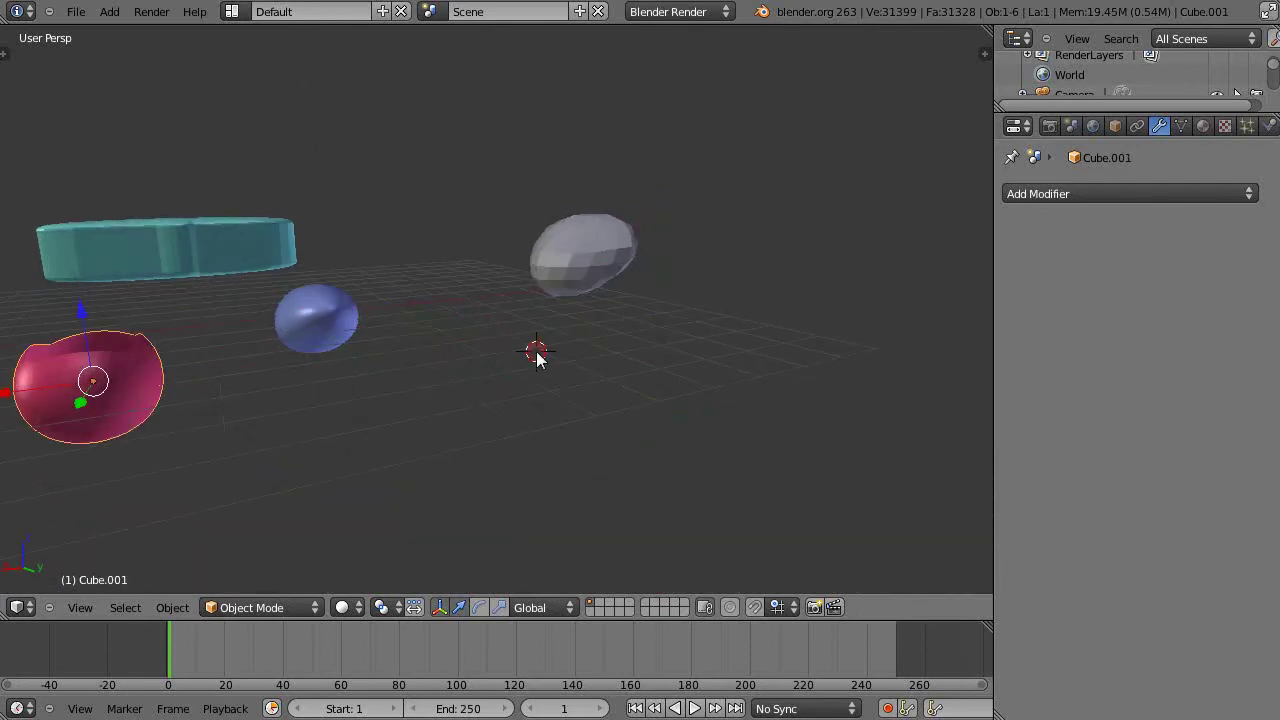
key("shift+a")
Add a new cube, Cube.004, to the scene.
mouse_move(543, 357)
left_click(594, 351)
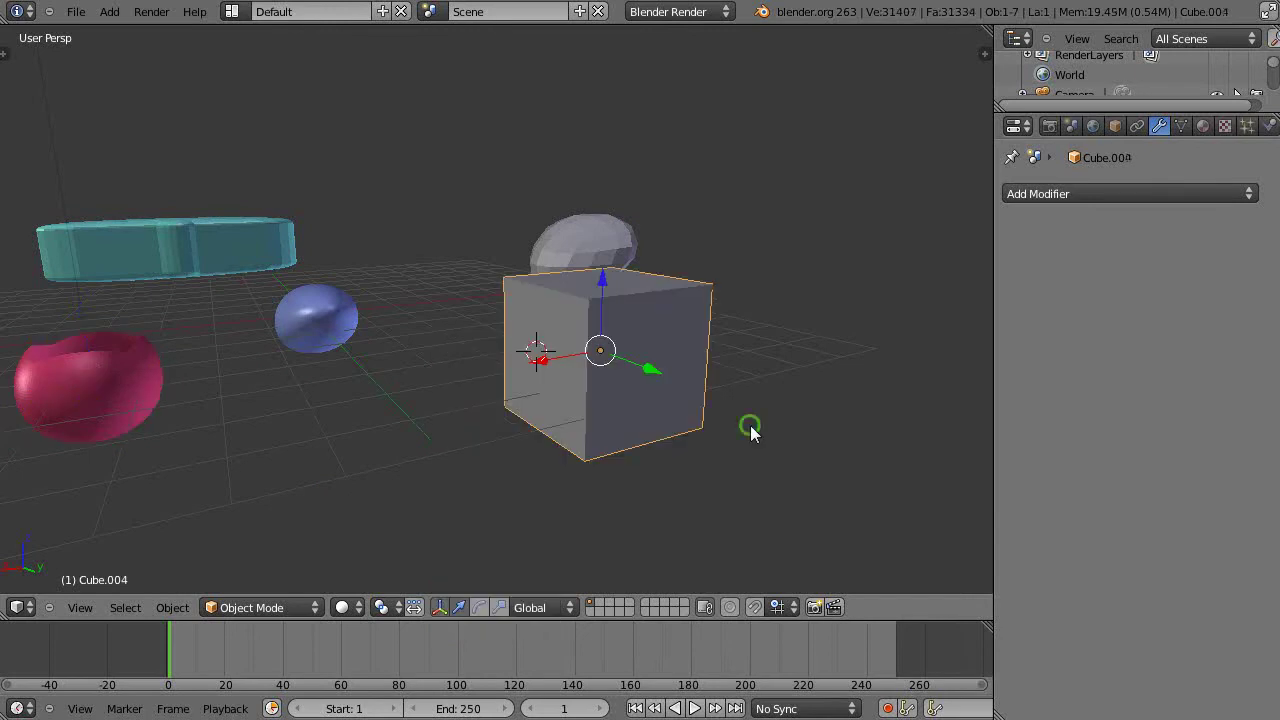
middle_click_drag(749, 429, 755, 446)
scroll(754, 438, "down", 3)
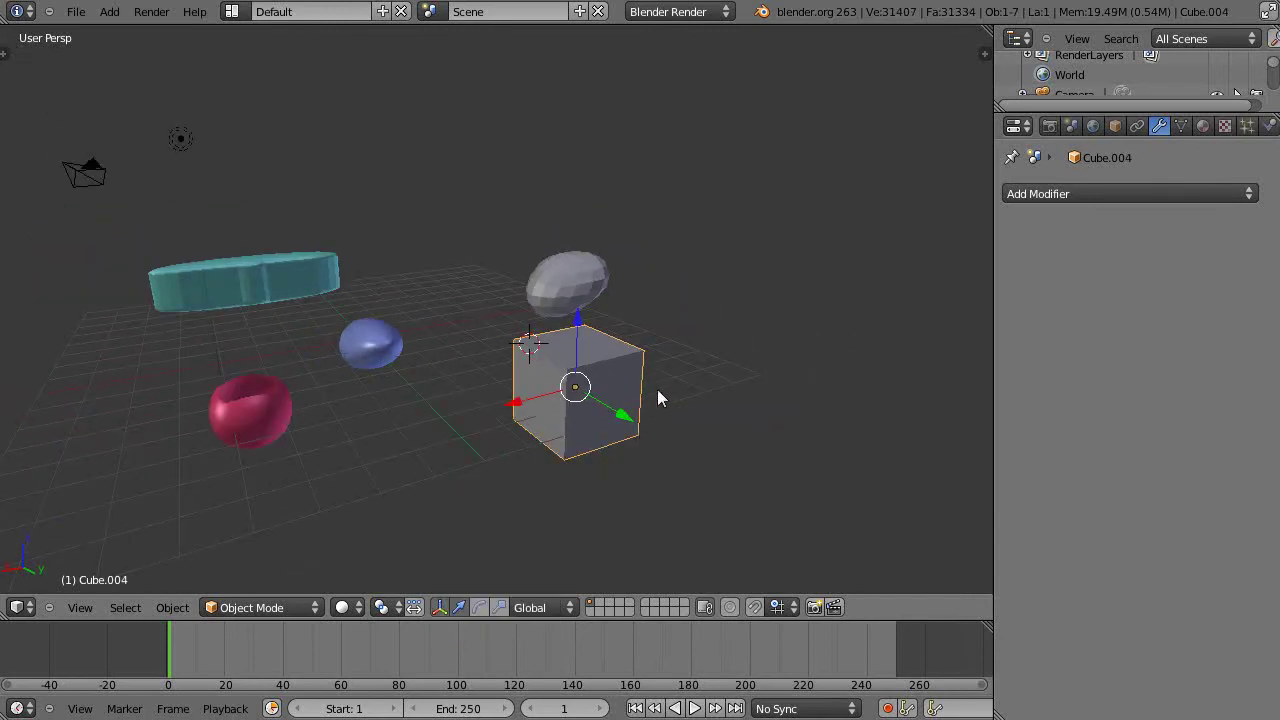
In Edit Mode with face select on, select only the cube's top face.
key("Tab")
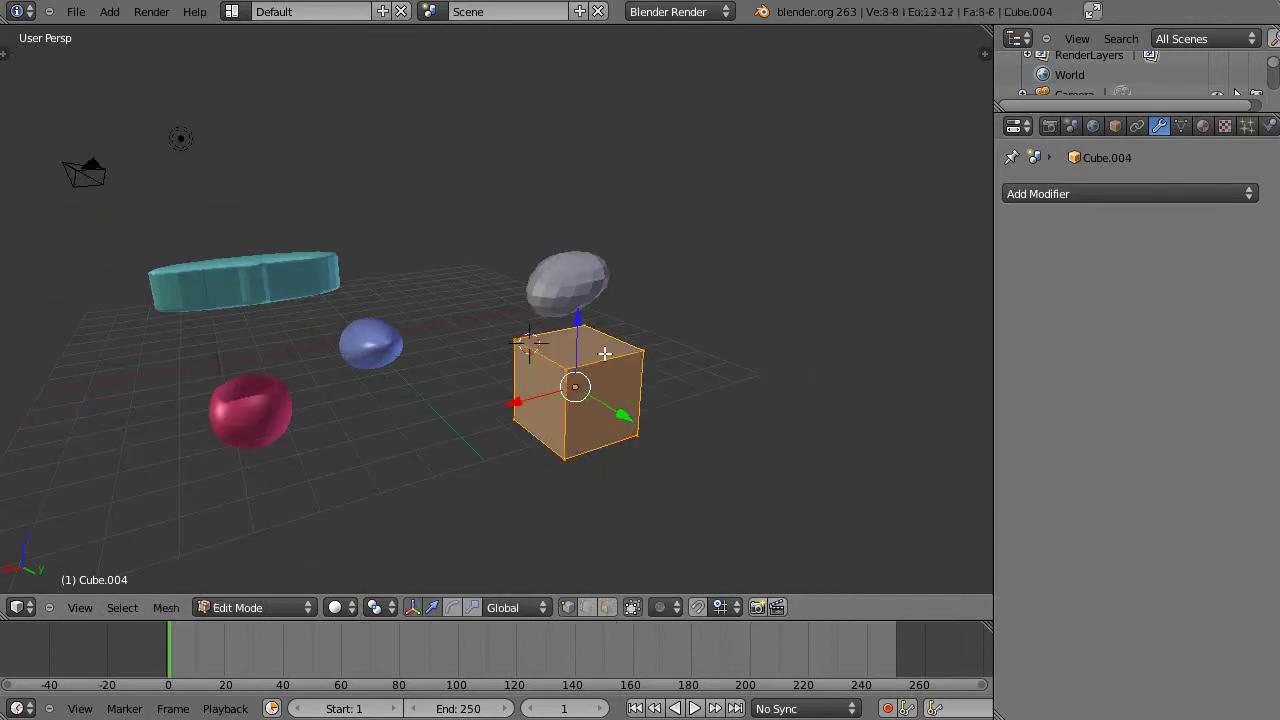
left_click(606, 608)
left_click(607, 608)
right_click(600, 352)
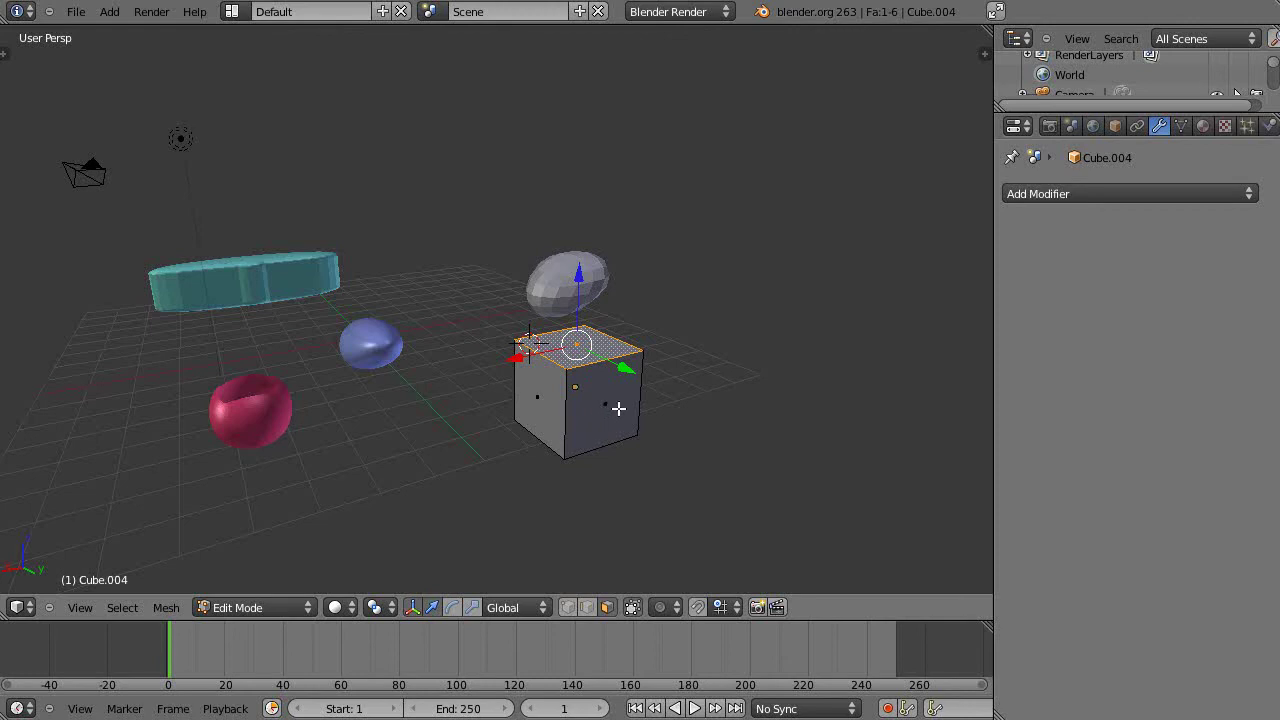
Add a Multiresolution modifier to Cube.004 and subdivide it three times to level 3.
left_click(1208, 191)
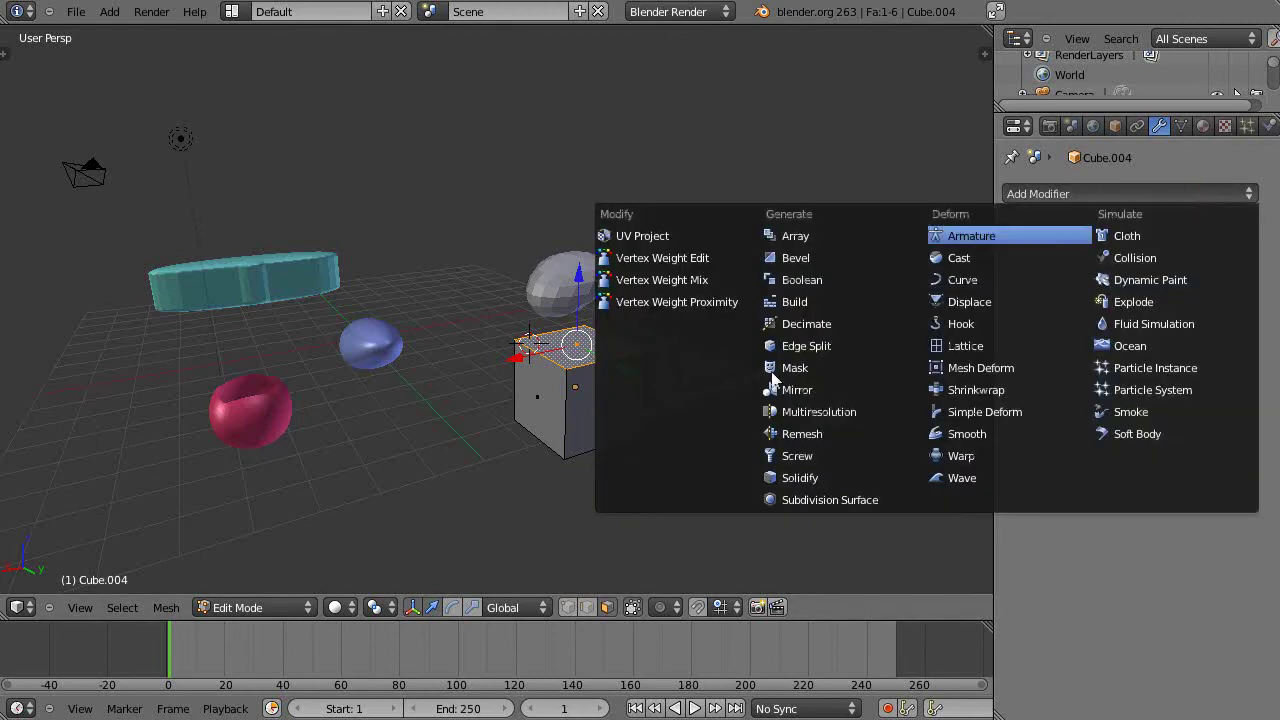
left_click(814, 412)
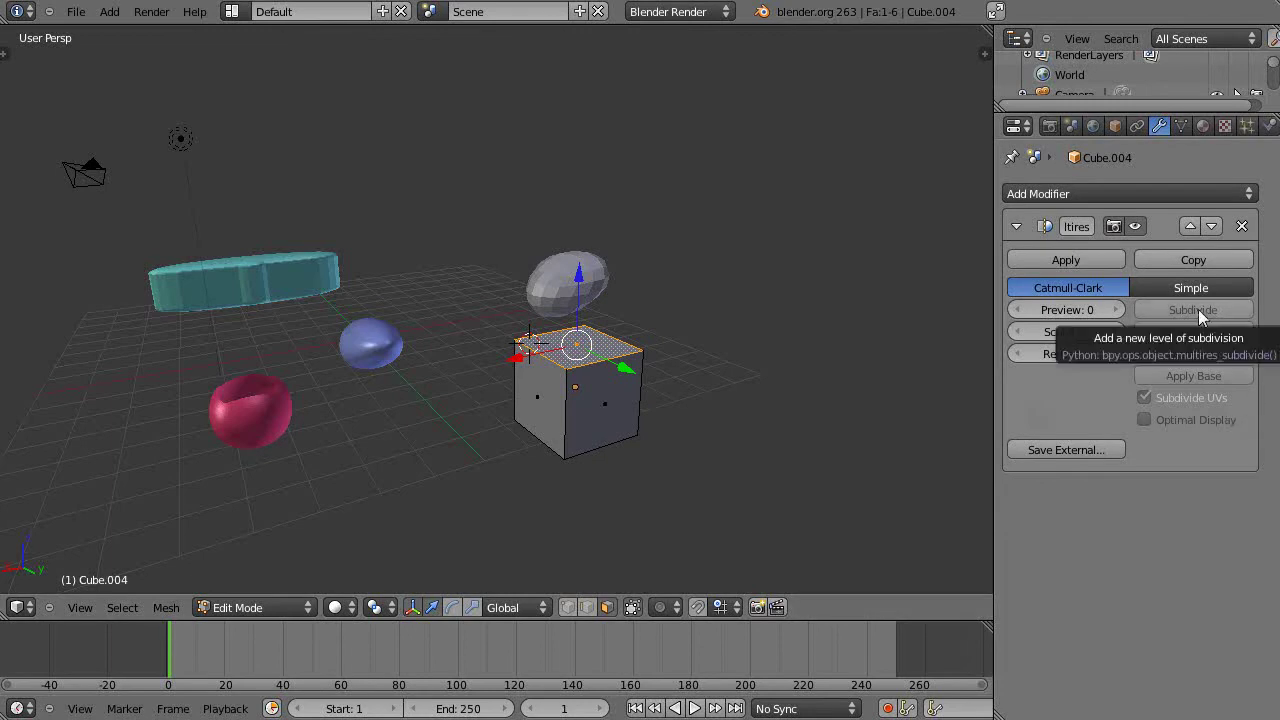
key("Tab")
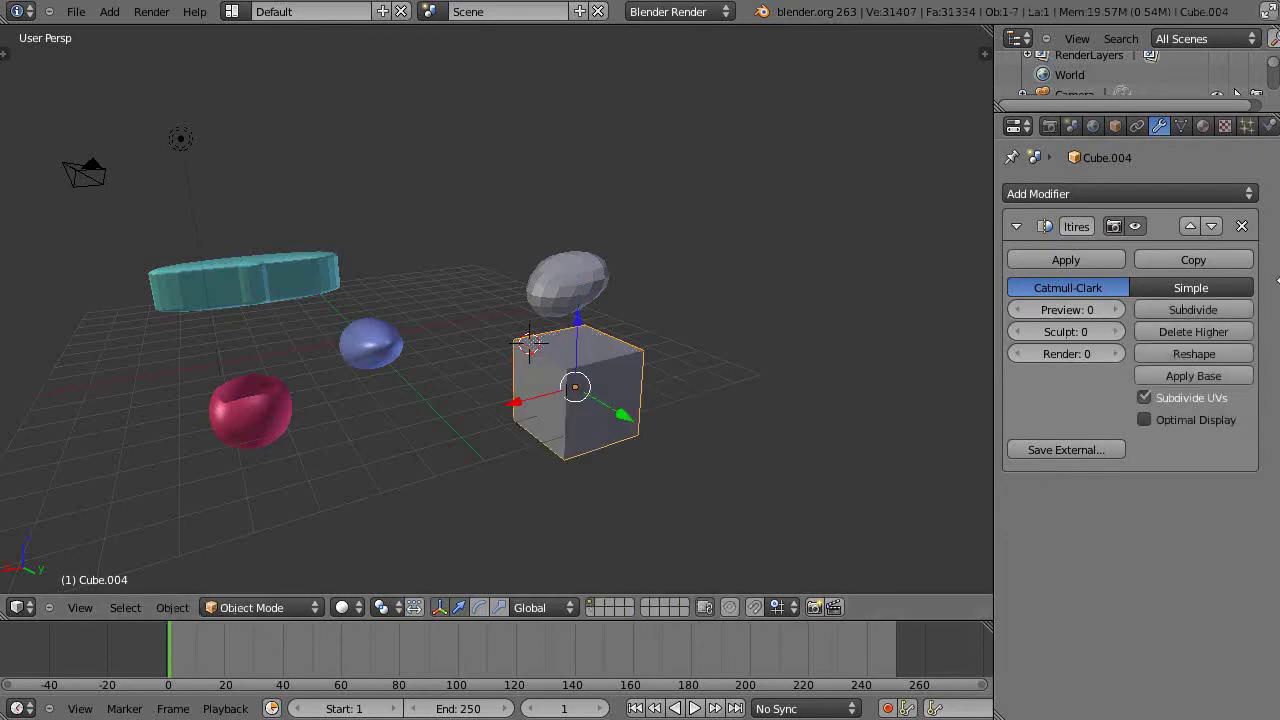
left_click(1215, 310)
left_click(1215, 310)
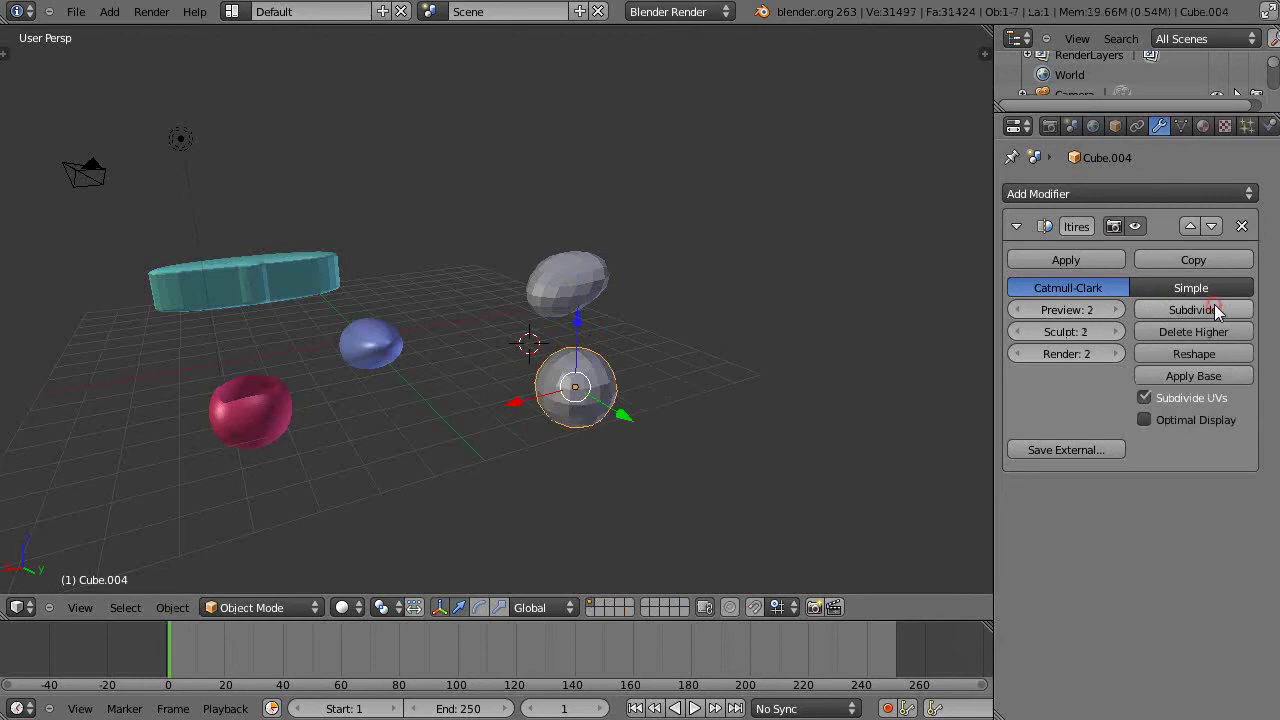
left_click(1215, 310)
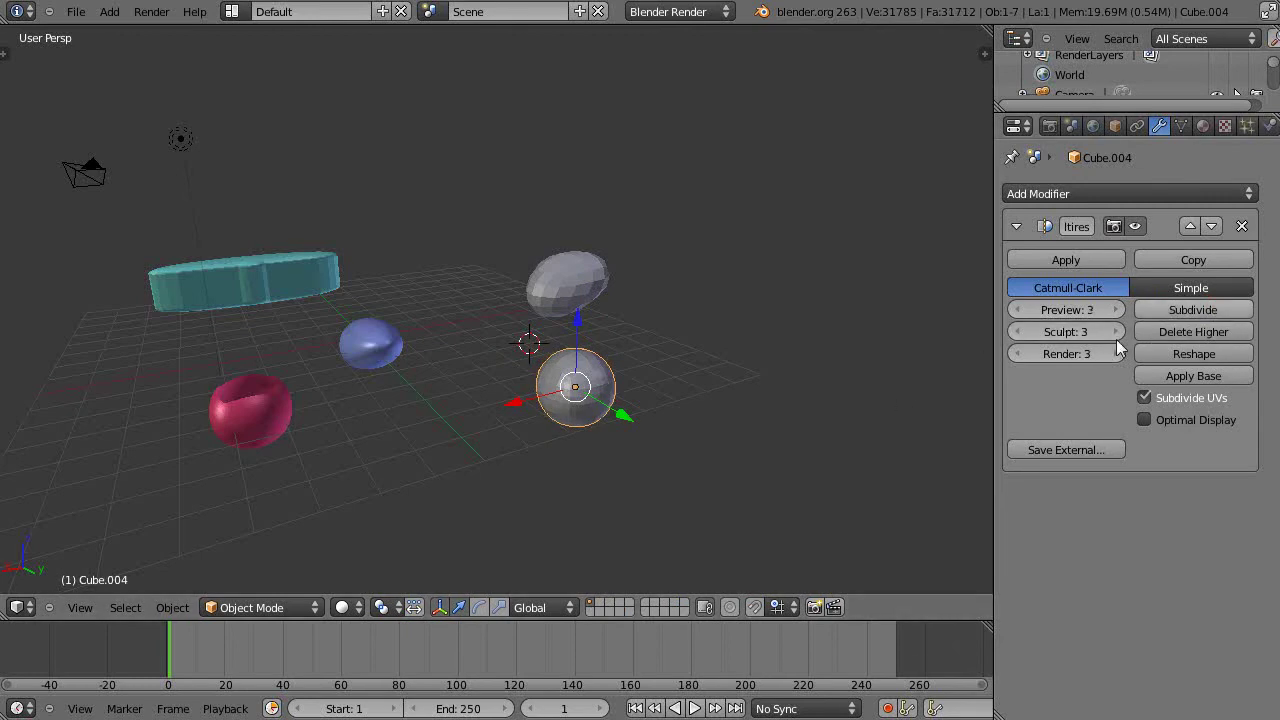
key("Tab")
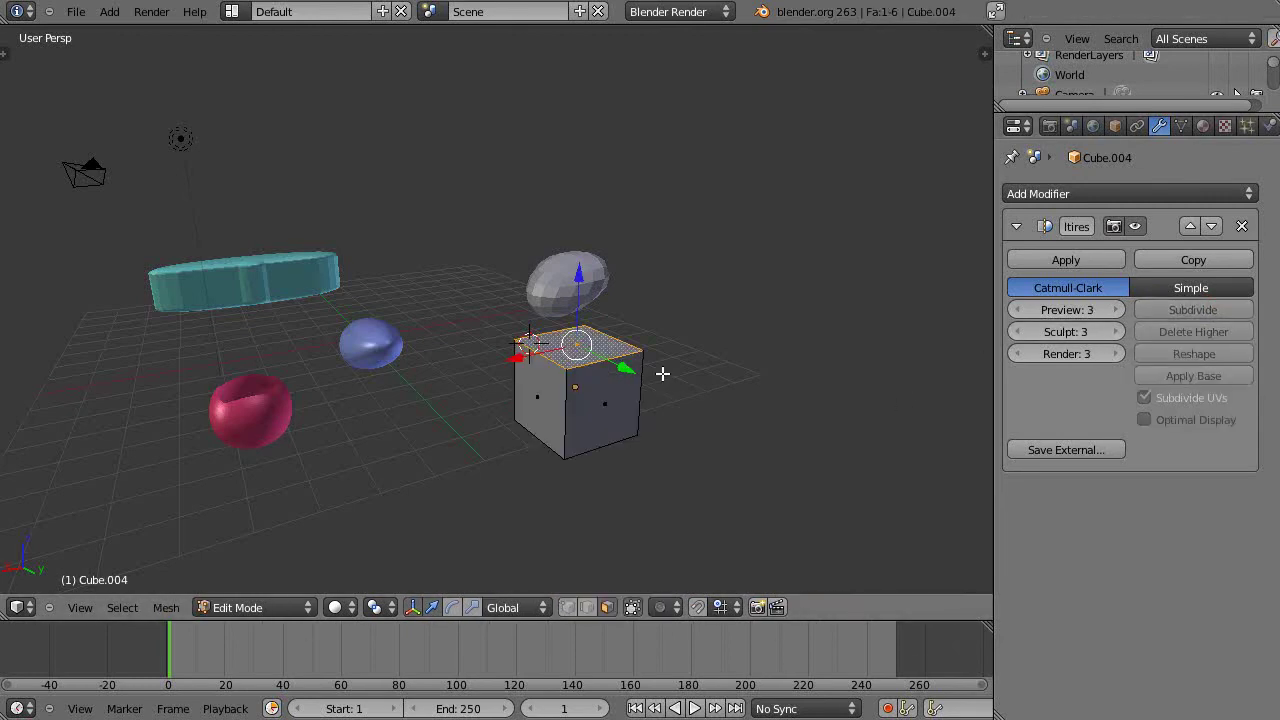
Apply the Multiresolution modifier, baking Cube.004 into a 384-face sphere mesh.
key("Tab")
key("Tab")
key("Tab")
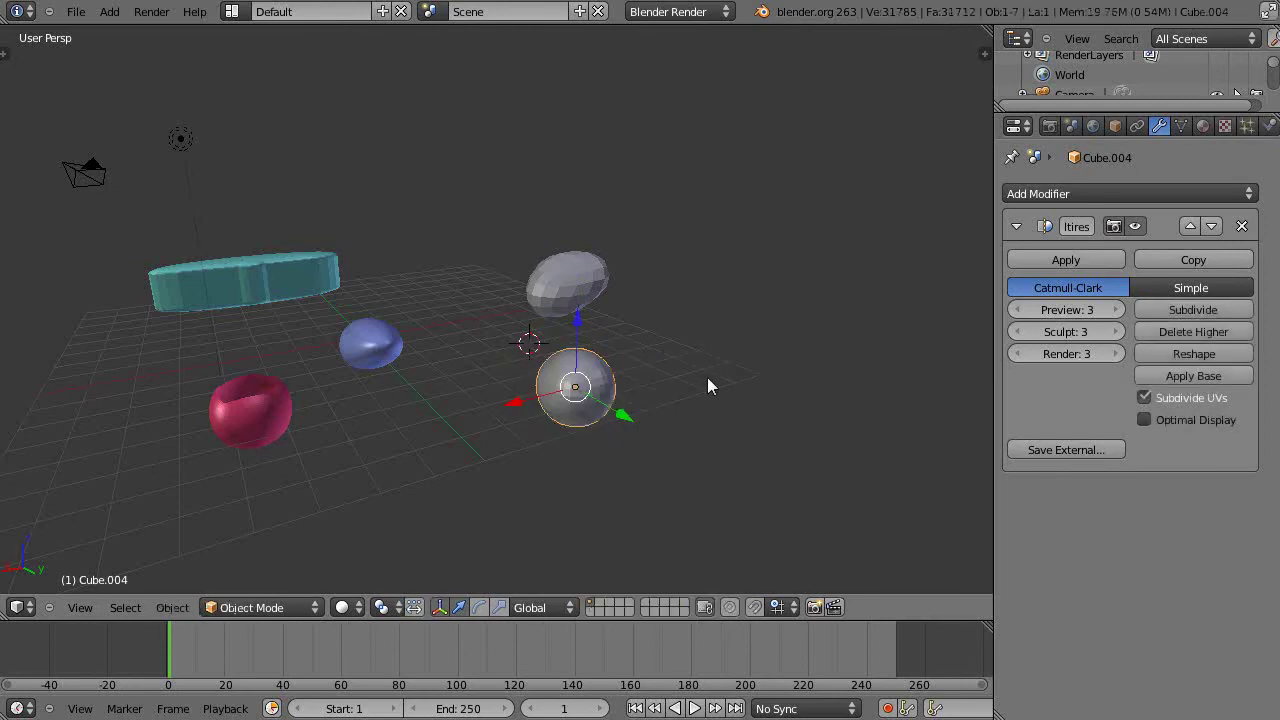
left_click(1043, 260)
key("Tab")
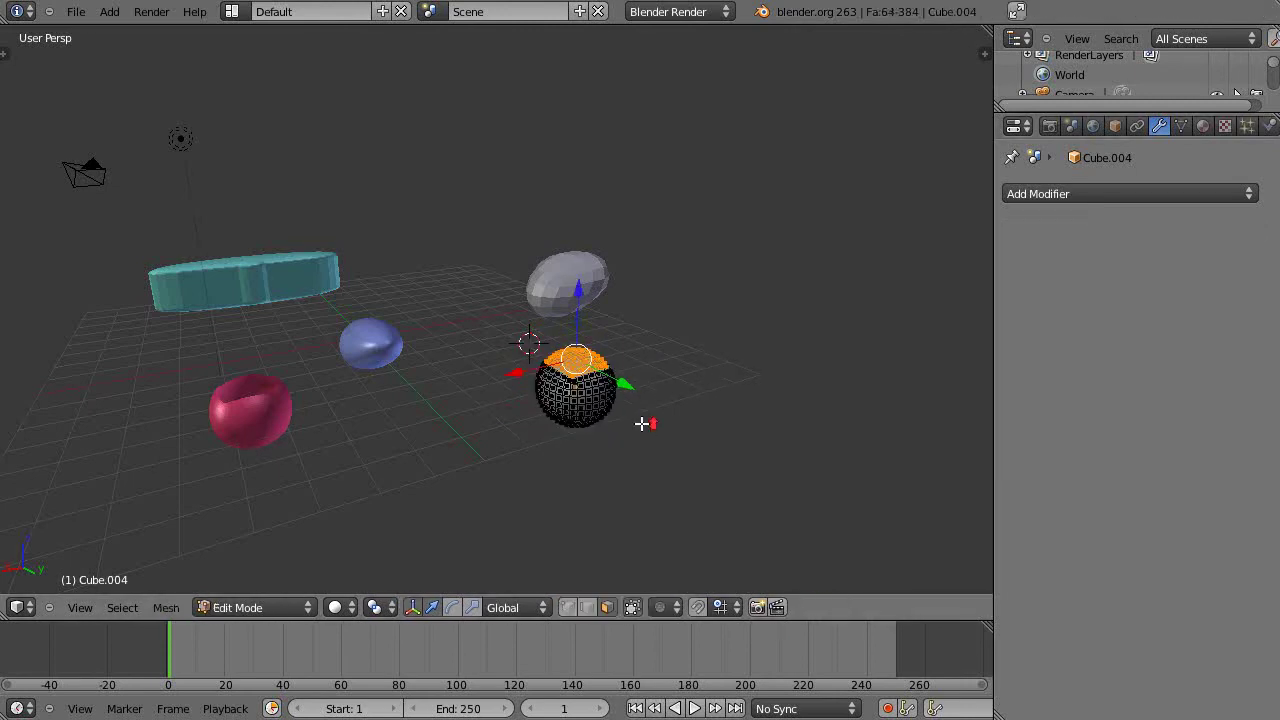
scroll(642, 424, "up", 5)
mouse_move(760, 452)
middle_mouse_down("shift")
mouse_move(723, 383)
mouse_move(737, 437)
mouse_move(749, 434)
middle_mouse_up("shift")
scroll(735, 433, "down", 4)
scroll(751, 434, "up", 2)
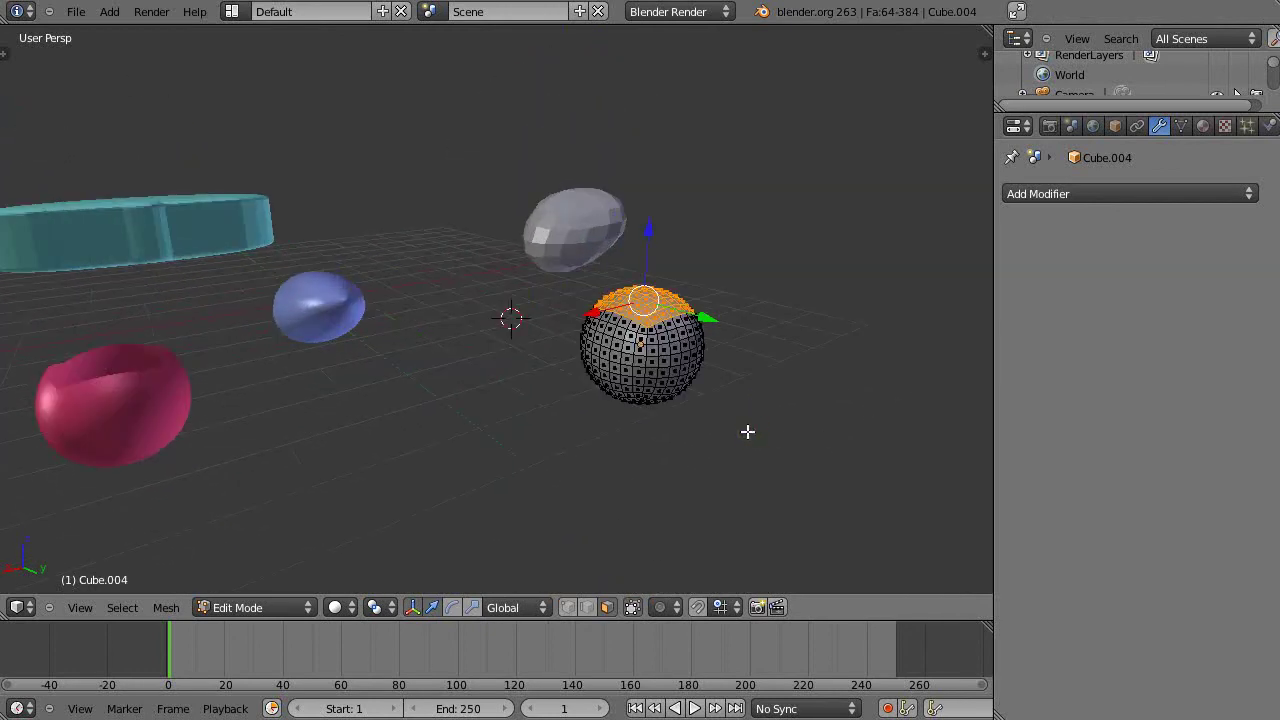
scroll(748, 431, "up", 3)
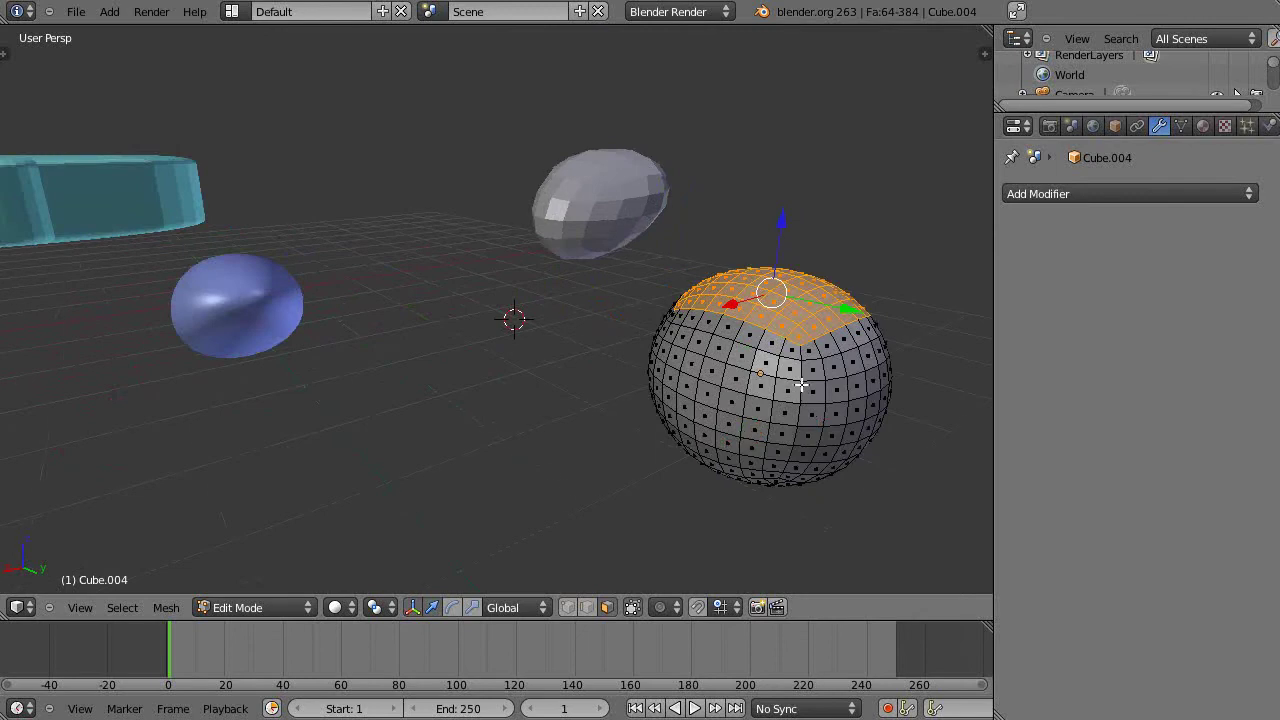
scroll(818, 396, "down", 3)
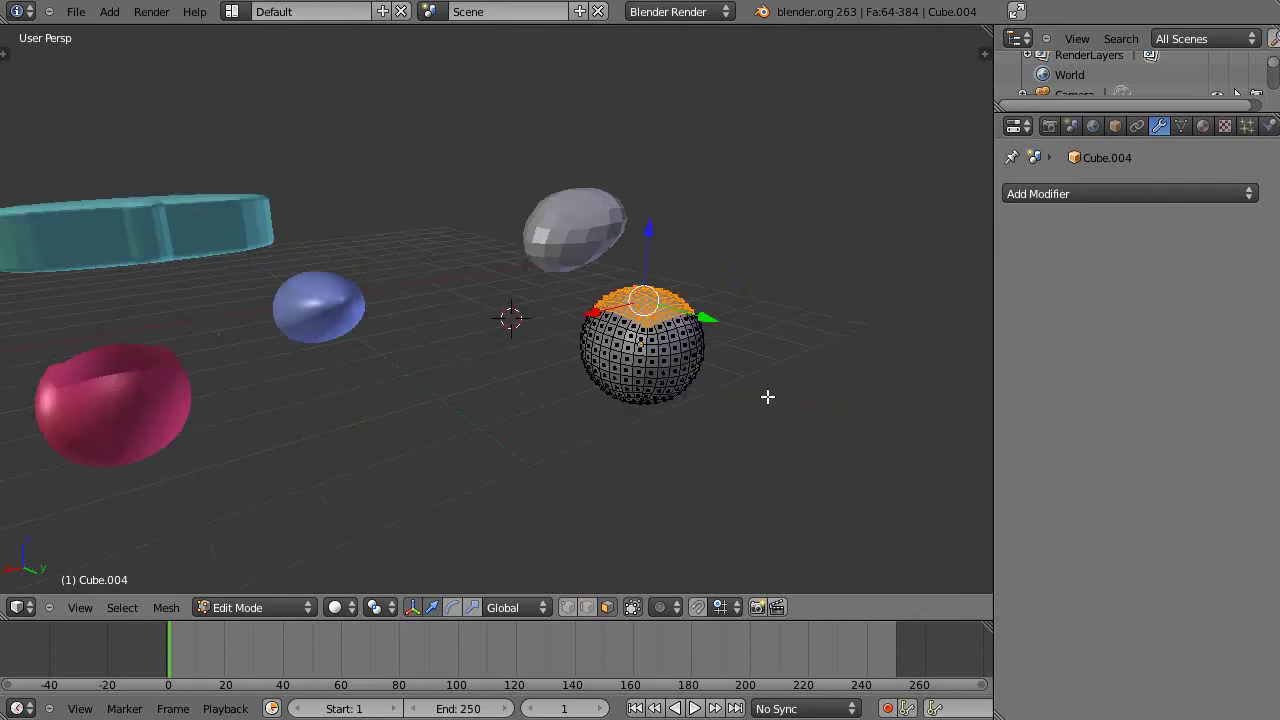
Twist the top faces around Z and extrude them upward into a vase neck.
key("r")
key("z")
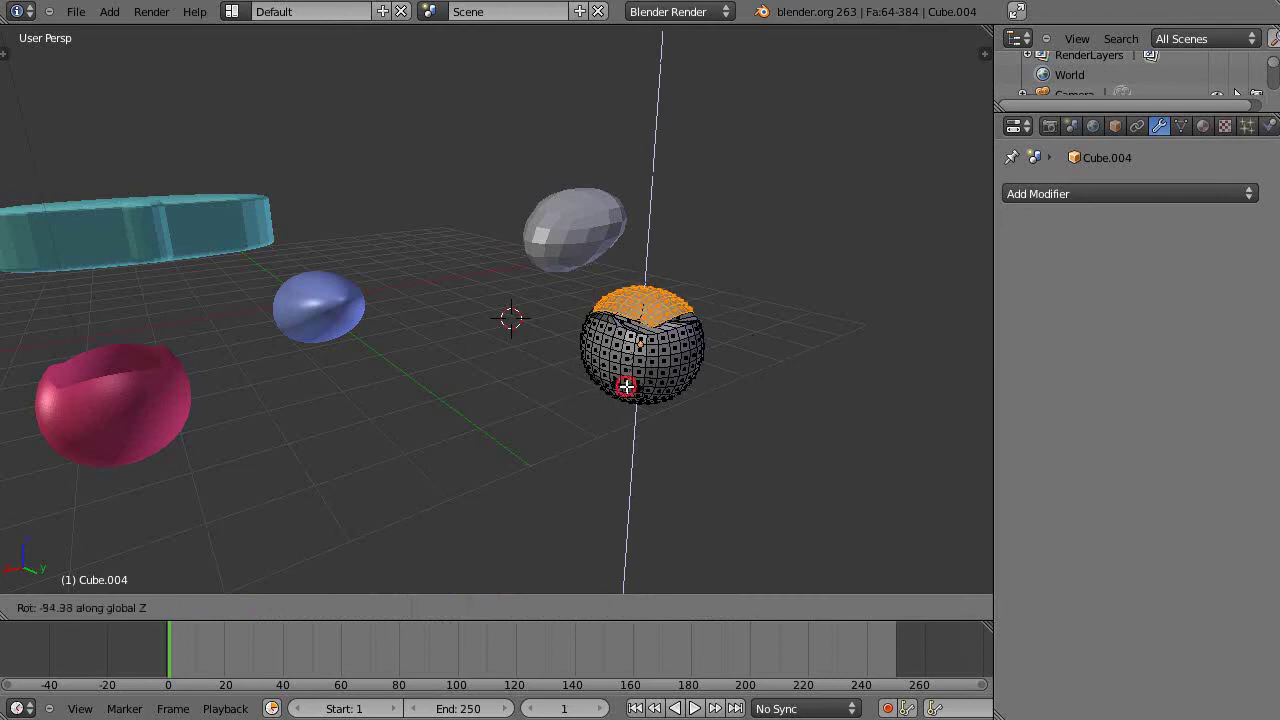
left_click(626, 387)
key("e")
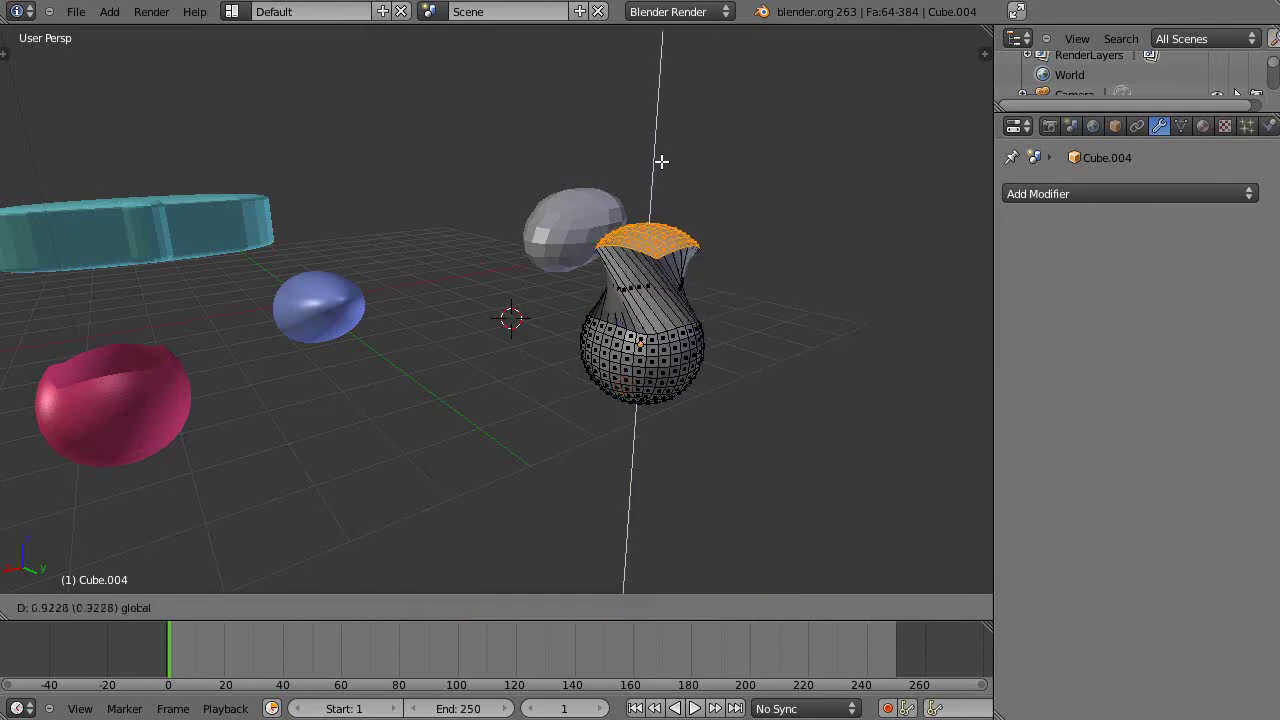
left_click(666, 134)
middle_click_drag(660, 268, 537, 306)
middle_click_drag(601, 421, 554, 437)
middle_click_drag(443, 451, 511, 454)
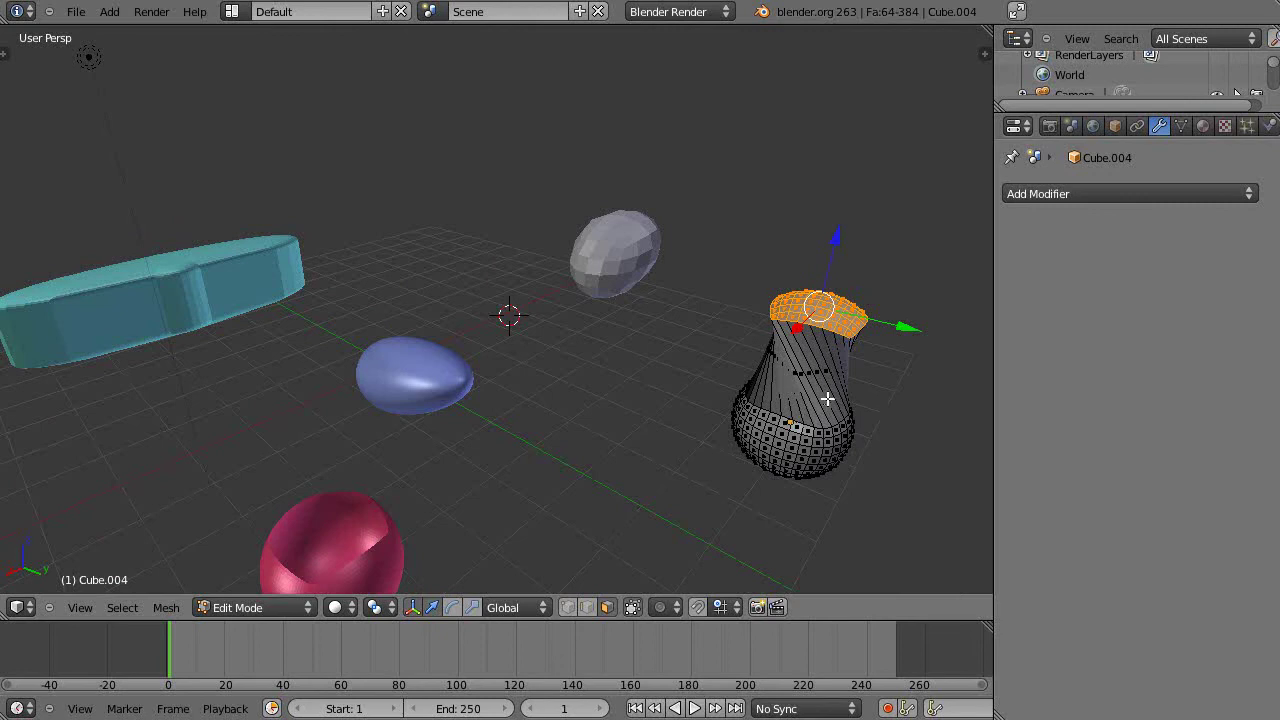
Return to Object Mode and move the teal slab Cube.002 about 1.44 units along X.
key("Tab")
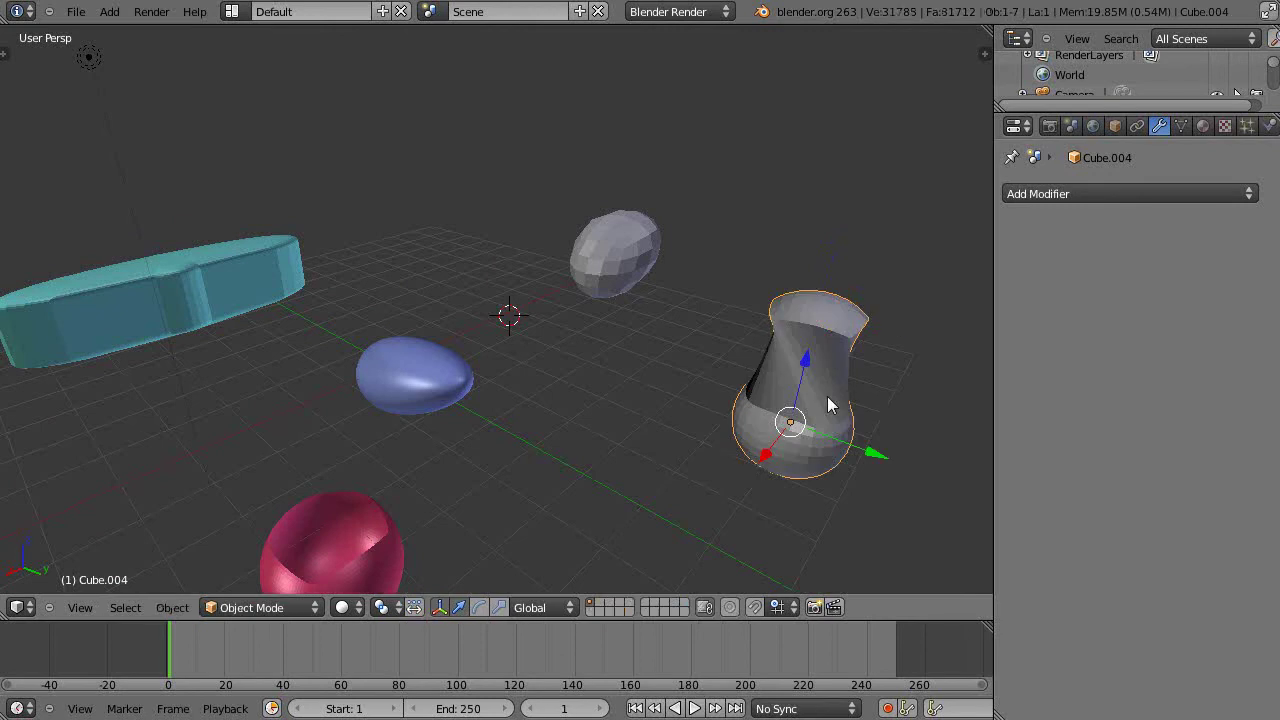
right_click(171, 304)
key("g")
key("x")
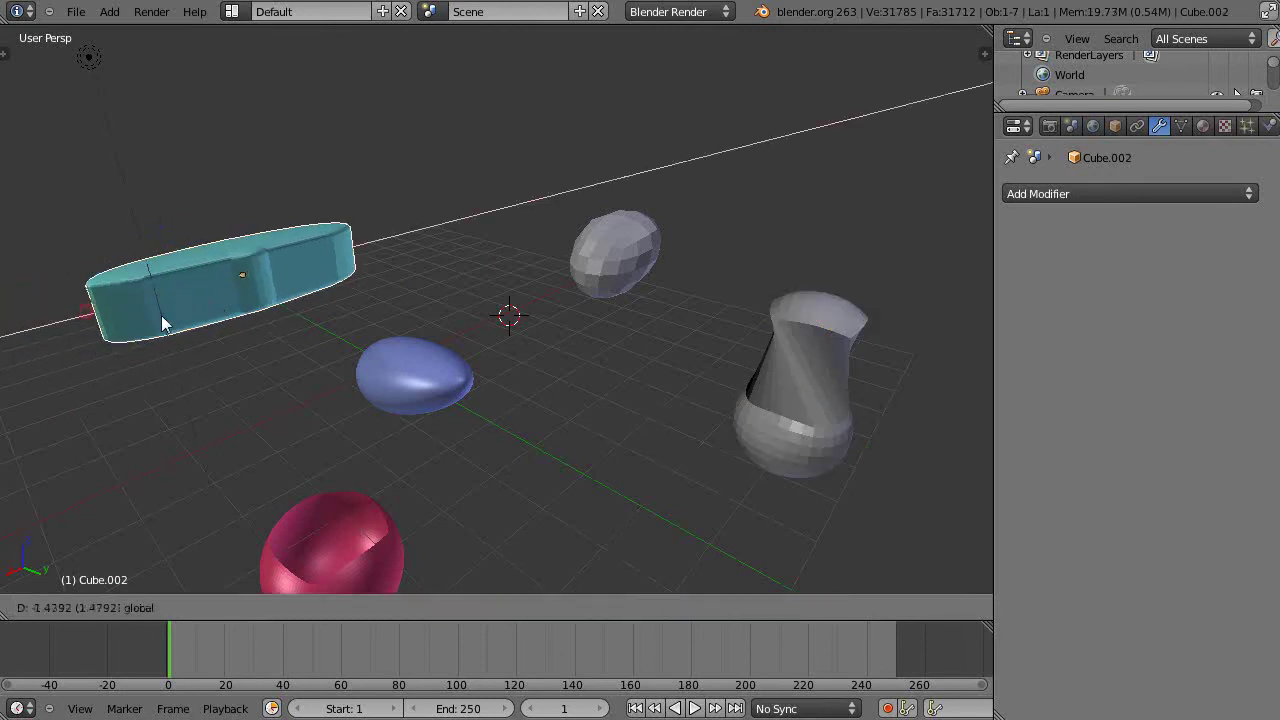
left_click(163, 323)
middle_click_drag(163, 323, 317, 329)
left_click(179, 203)
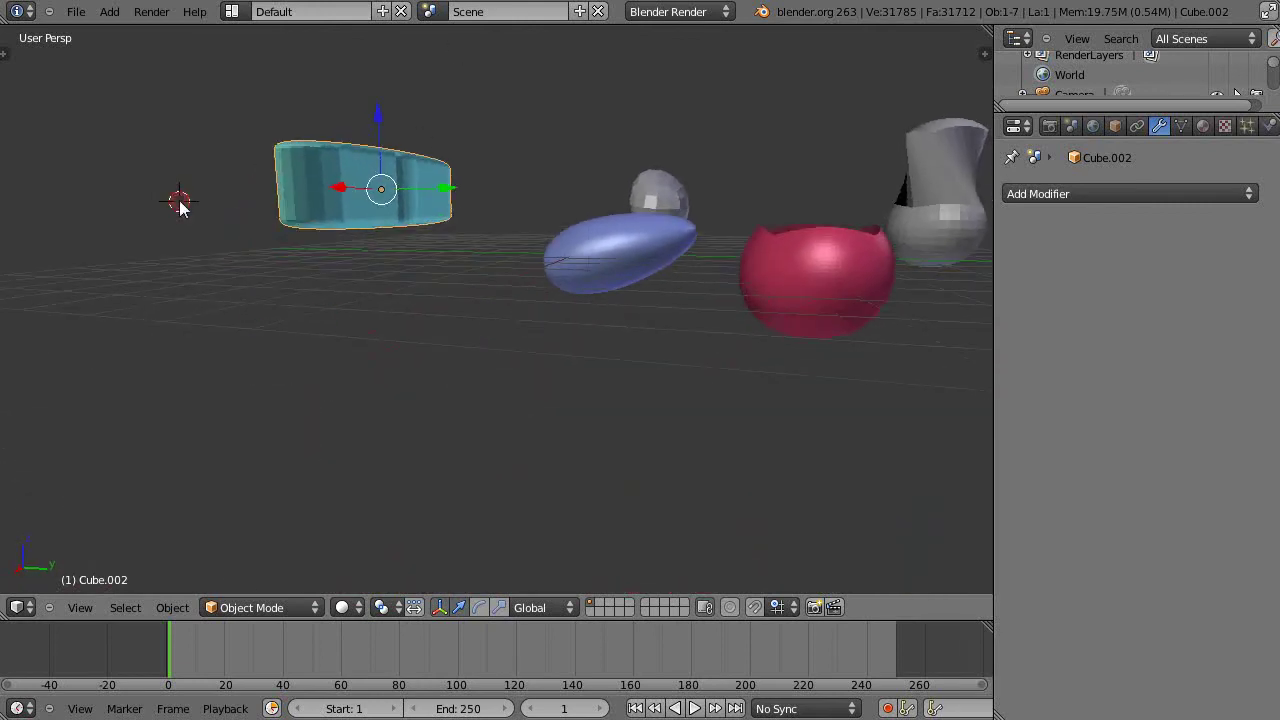
Add Cube.005 at the 3D cursor, move it along Y and raise it along Z.
key("shift+a")
mouse_move(248, 292)
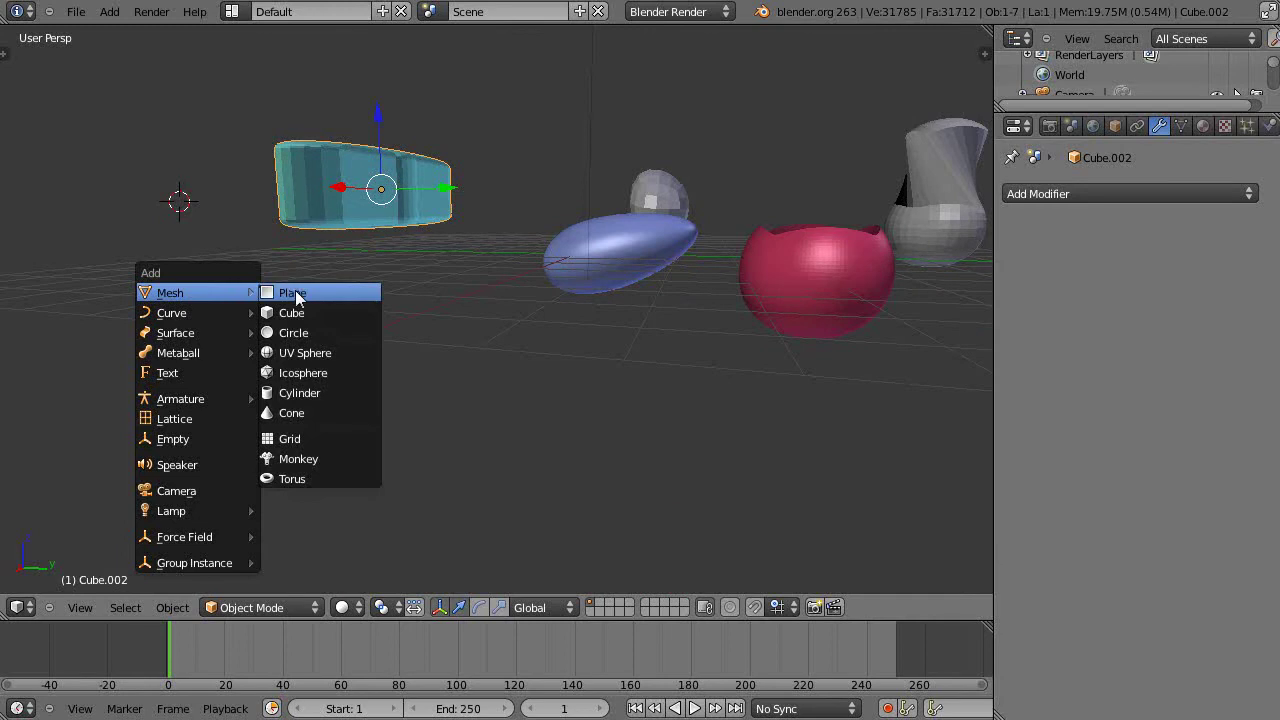
left_click(292, 313)
middle_click_drag(275, 281, 311, 330)
key("g")
key("y")
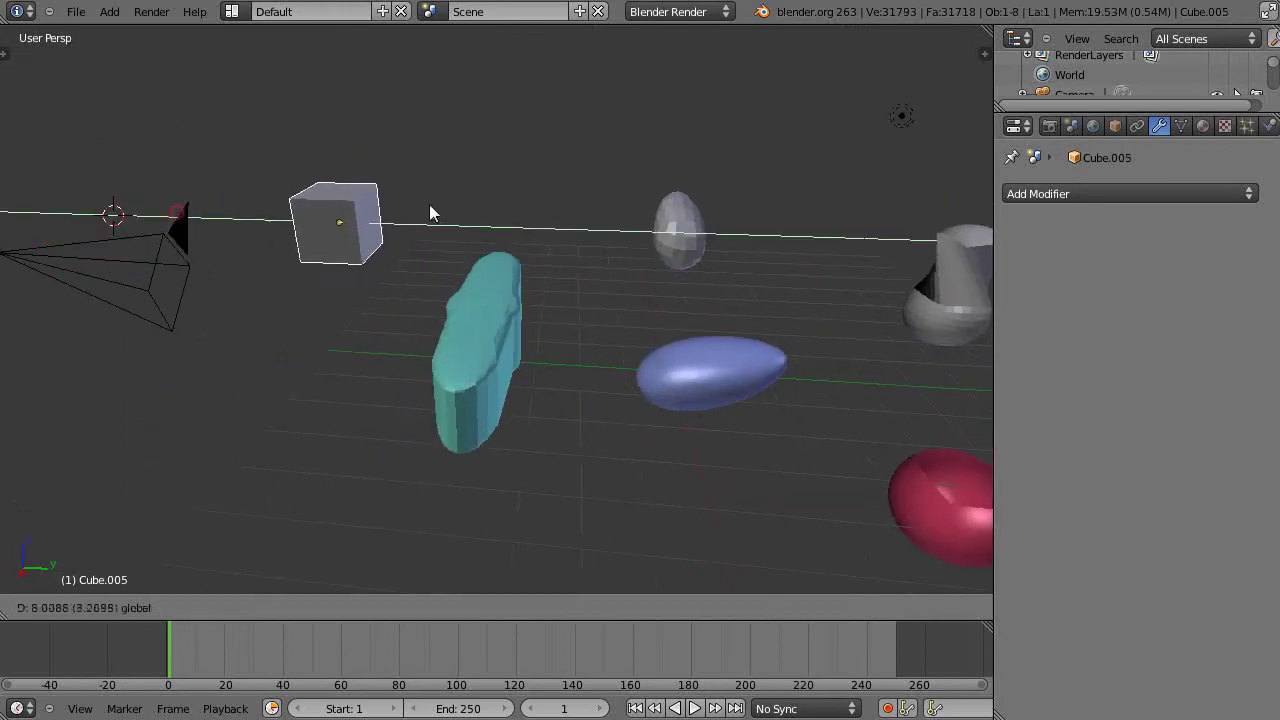
left_click(429, 204)
left_click_drag(355, 155, 374, 106)
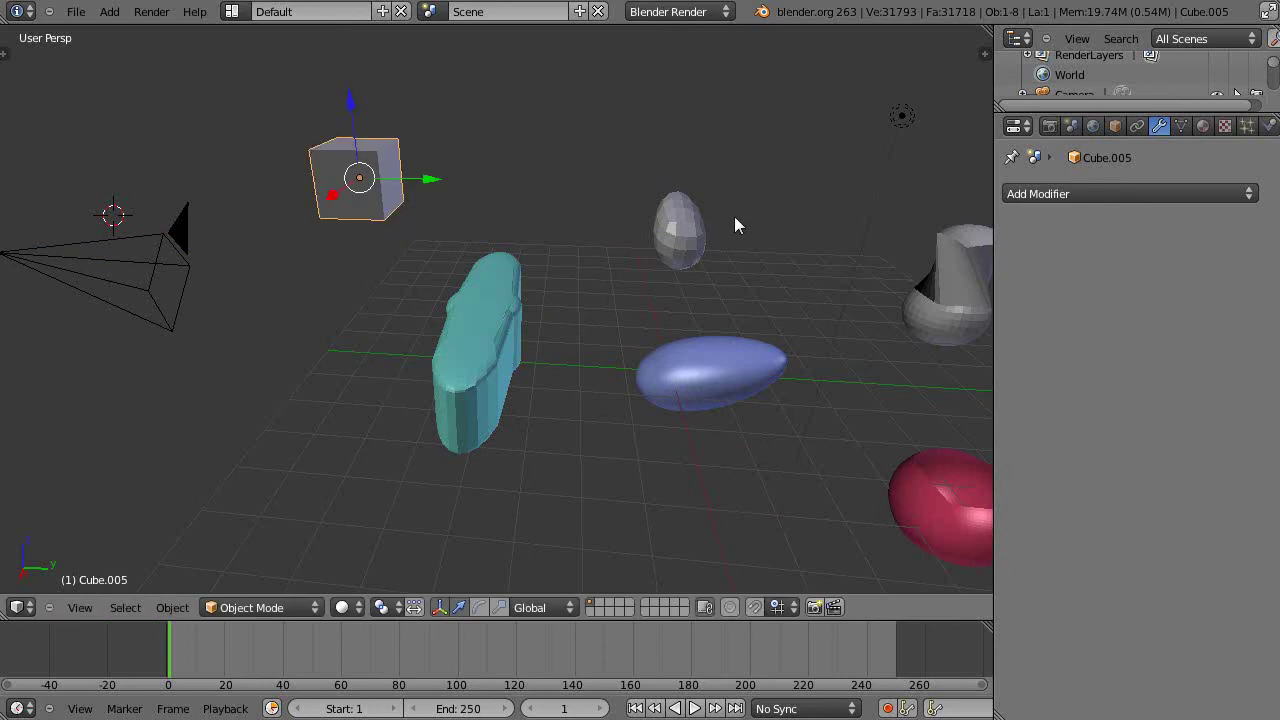
Shift Cube.005 further along Y and isolate it alone in the view.
scroll(459, 221, "up", 1)
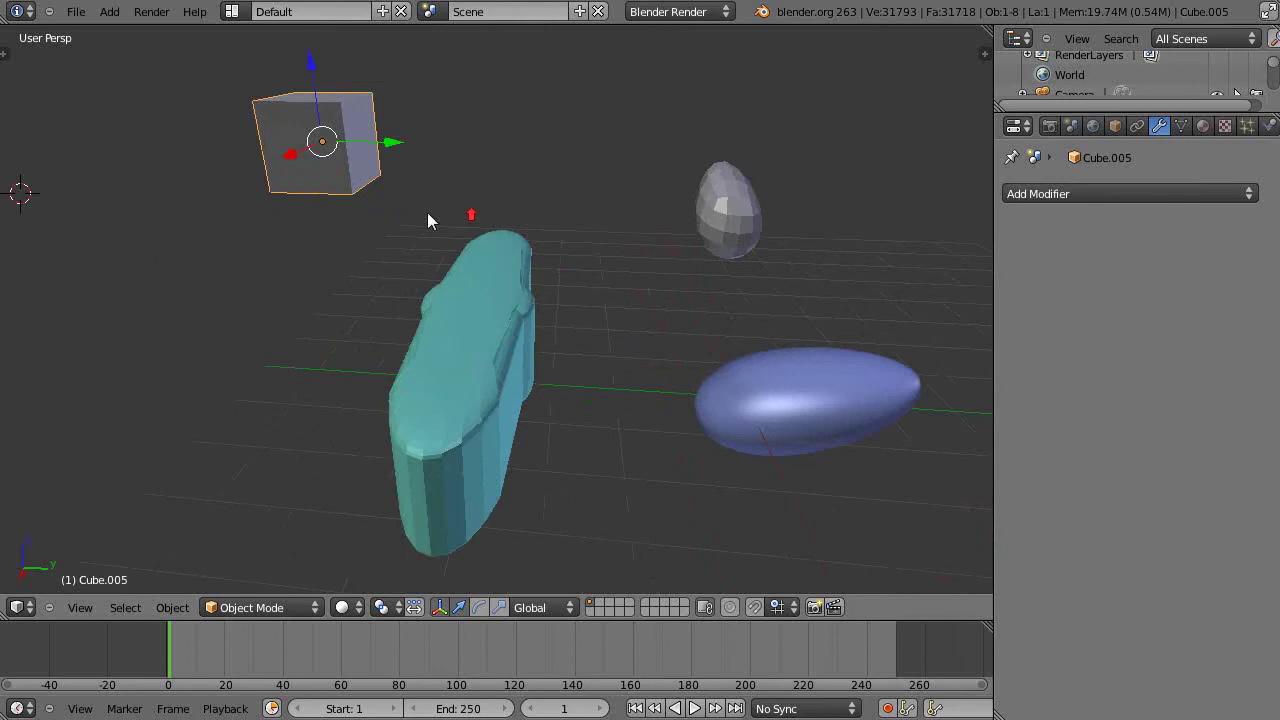
scroll(433, 178, "down", 3)
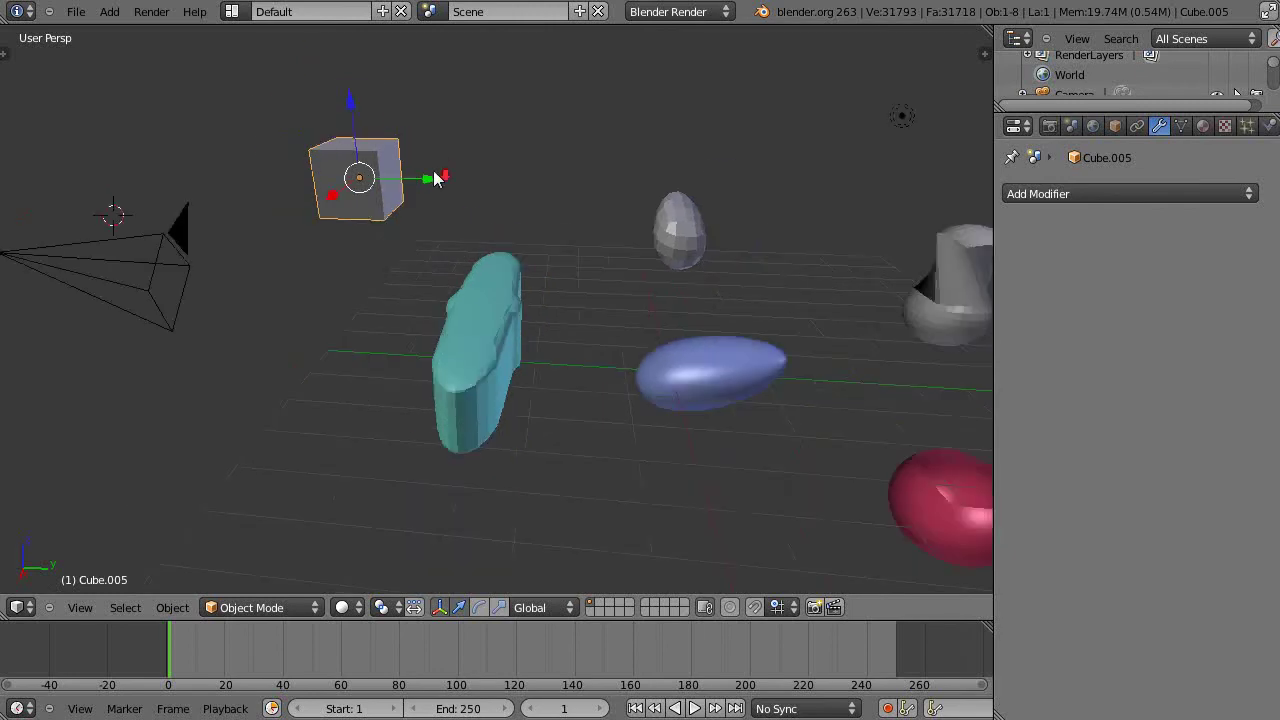
left_click_drag(425, 180, 494, 208)
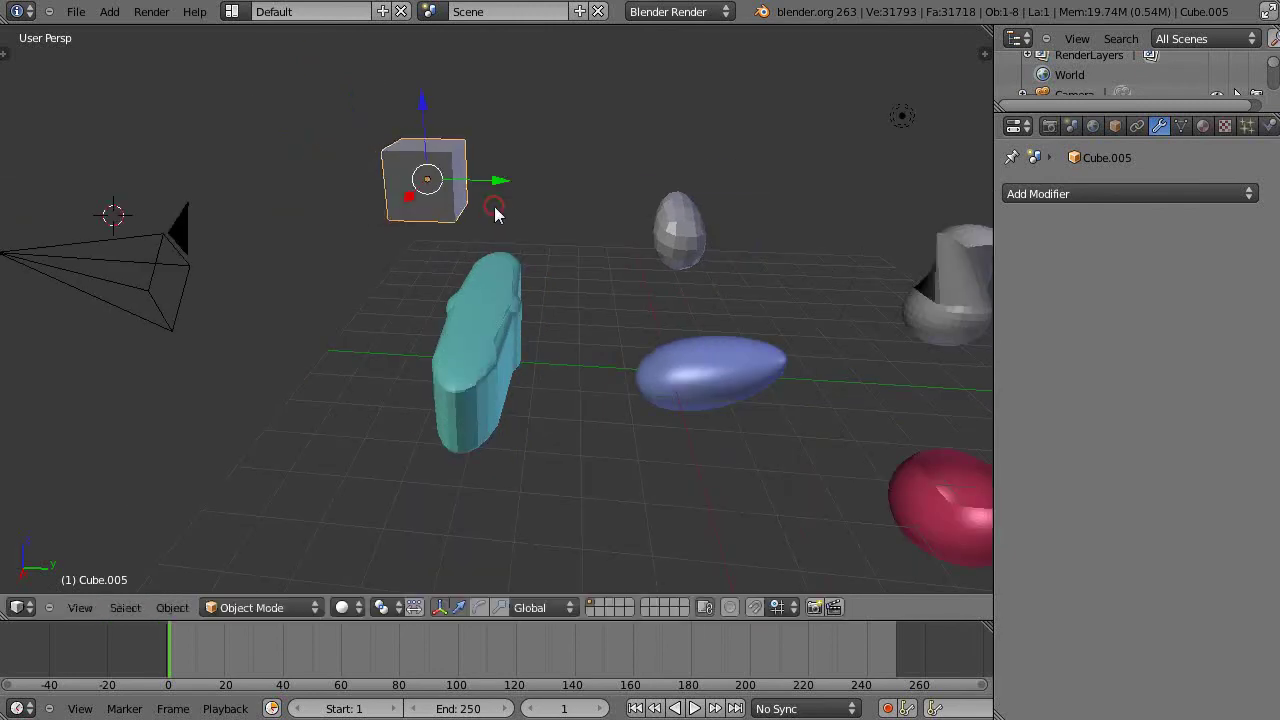
key("KP_Decimal")
middle_click_drag(409, 222, 333, 256)
Subdivide the whole cube once in Edit Mode.
key("Tab")
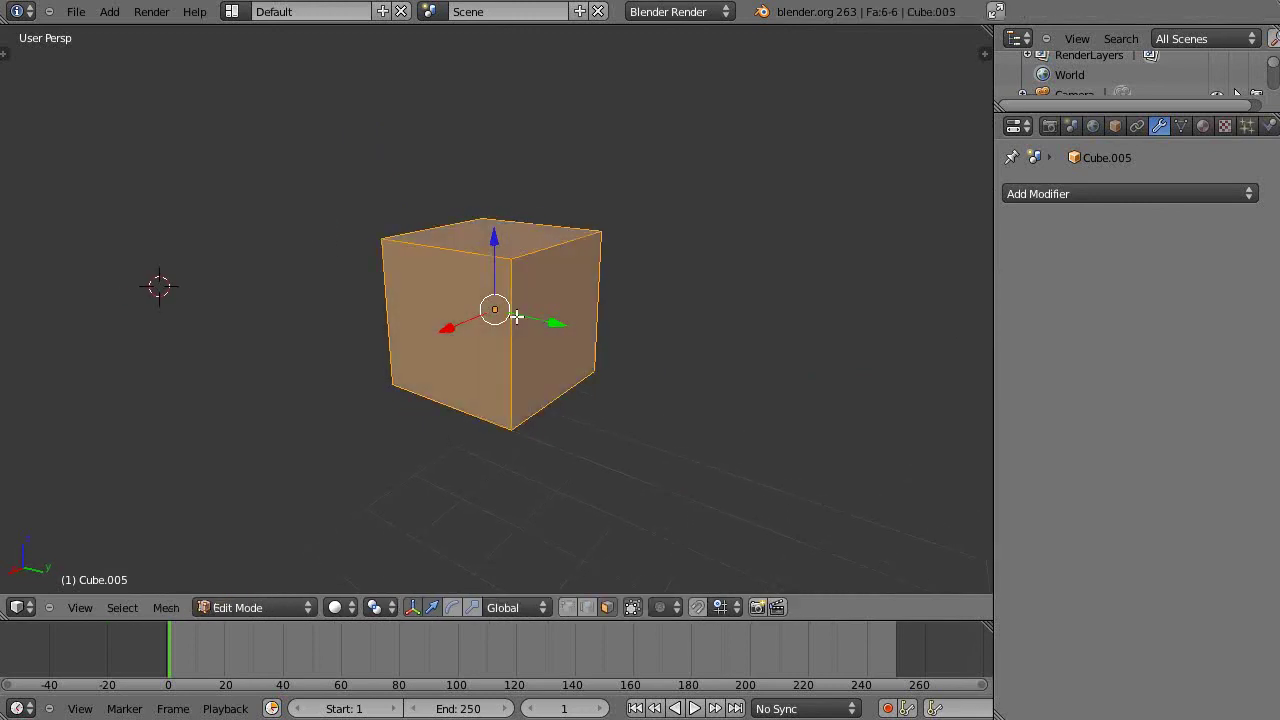
key("w")
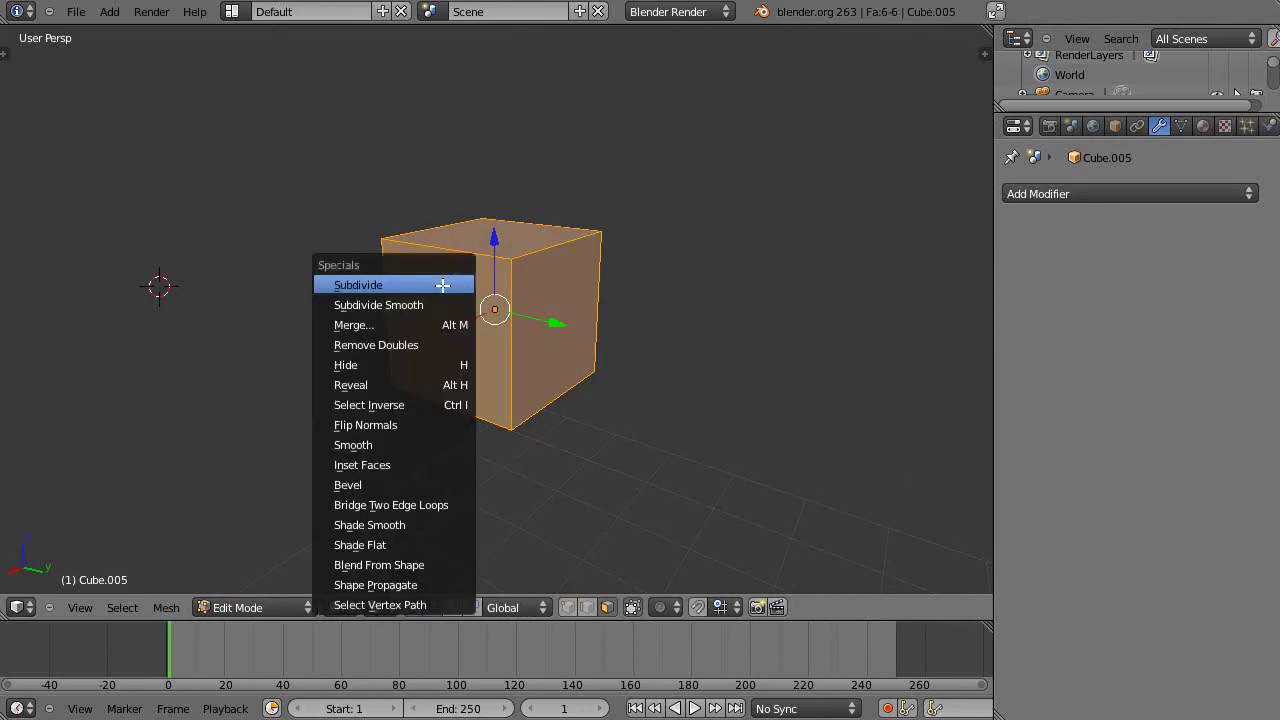
left_click(443, 285)
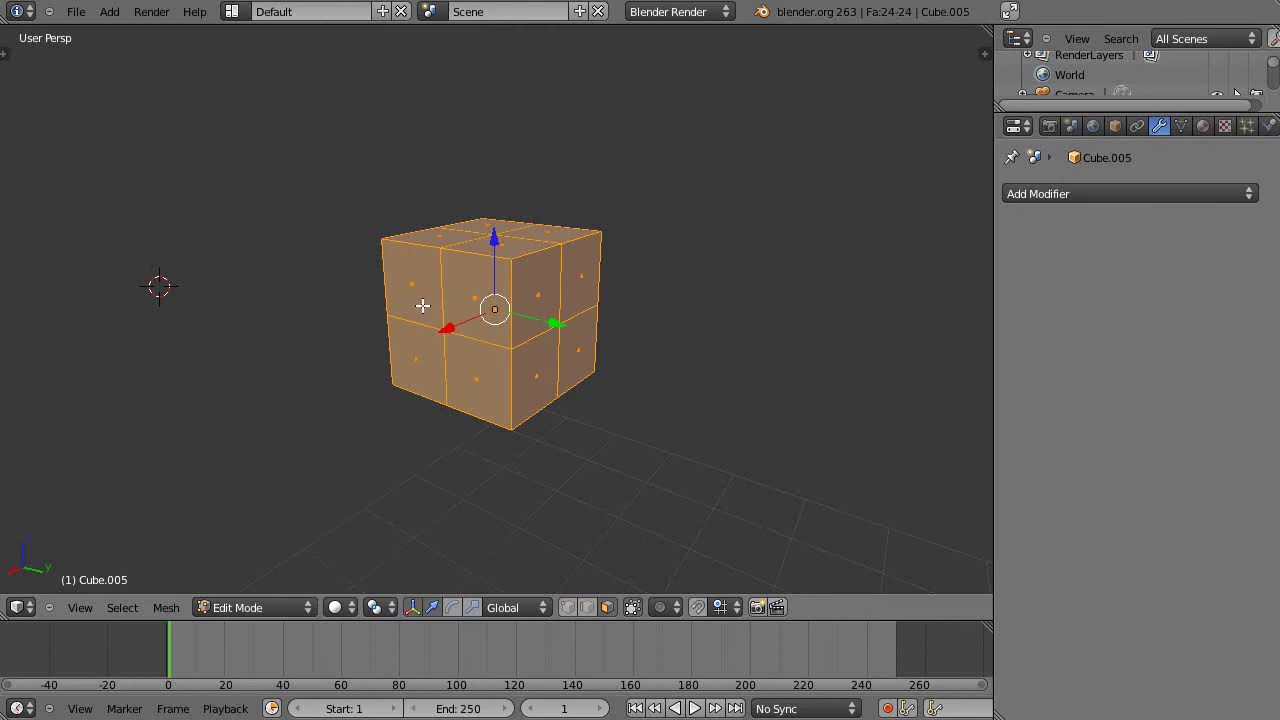
Select four front faces of the cube and subdivide them again.
left_click(424, 307)
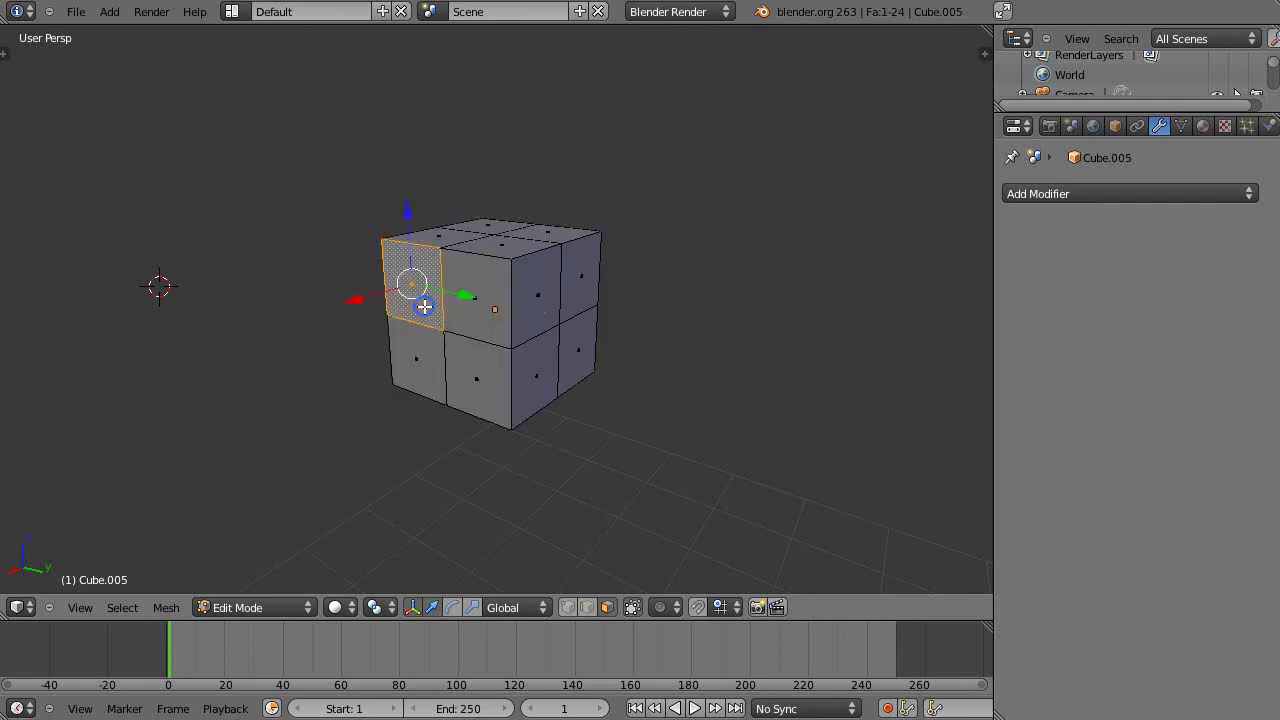
left_click(477, 302)
left_click(480, 374, "shift")
left_click(428, 363, "shift")
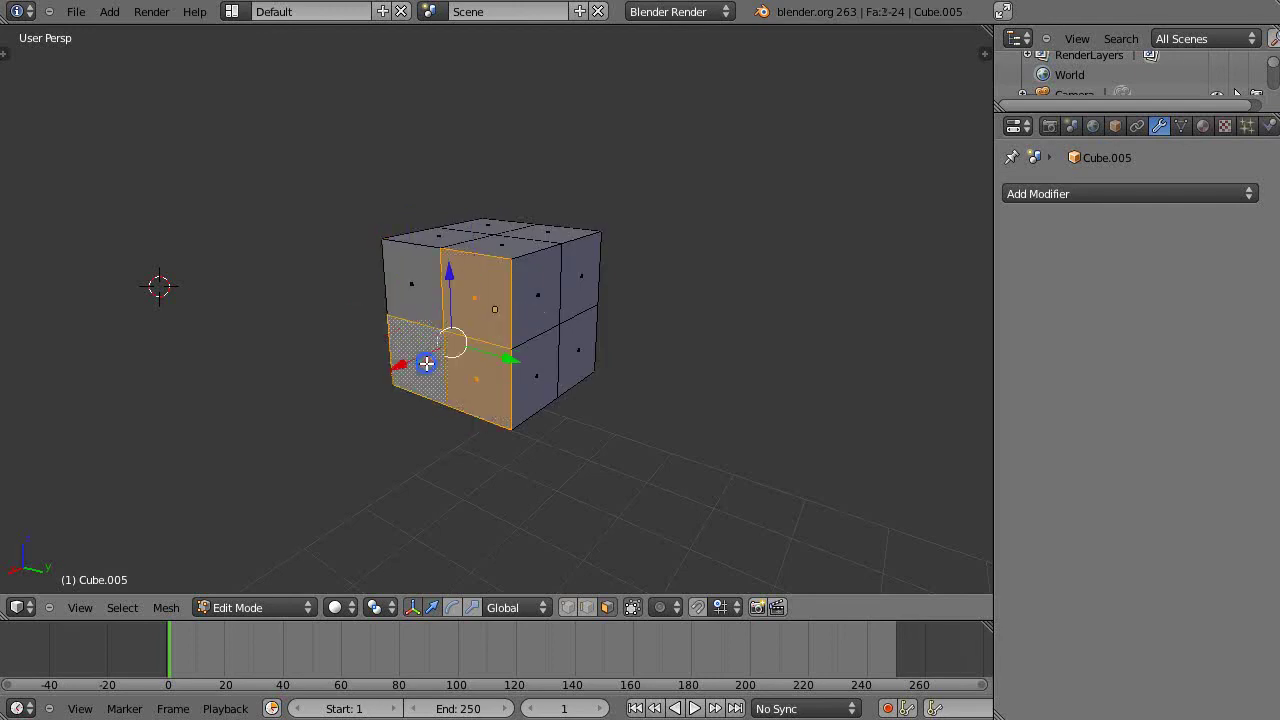
left_click(425, 308, "shift")
key("w")
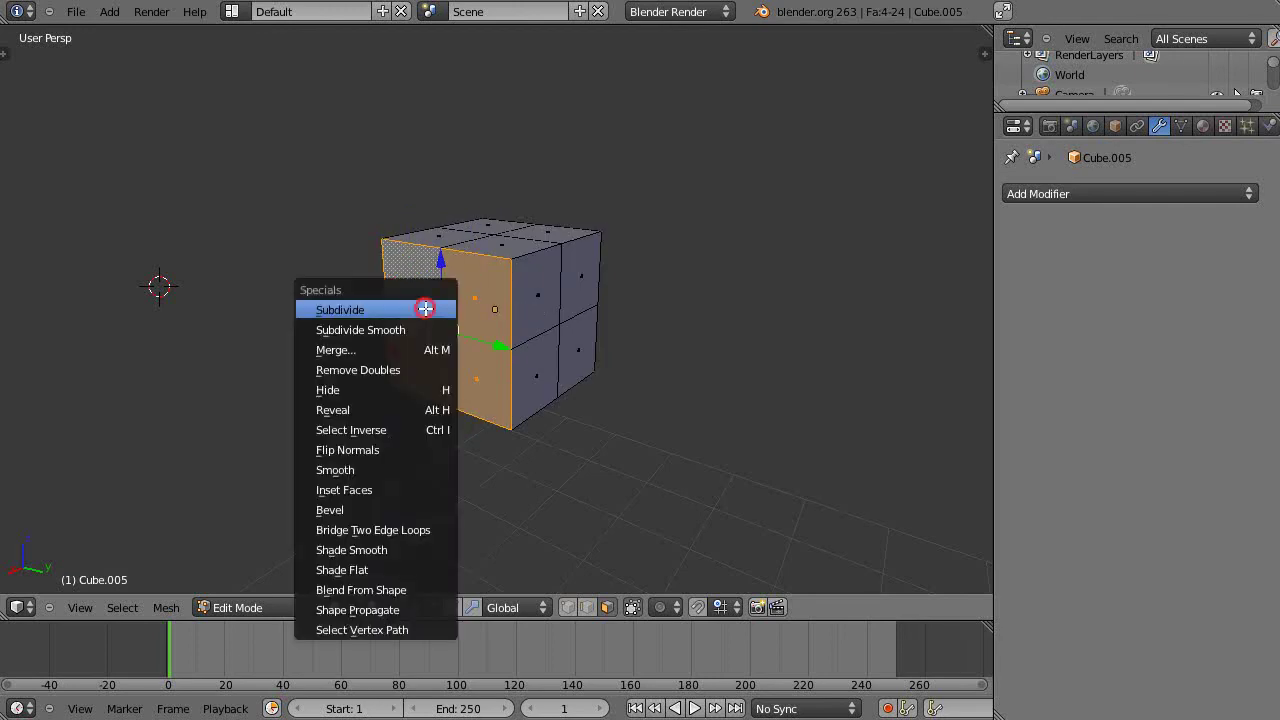
left_click(425, 306)
Rotate a 2x2 block of the small front faces about 33° around the X axis.
right_click(425, 299)
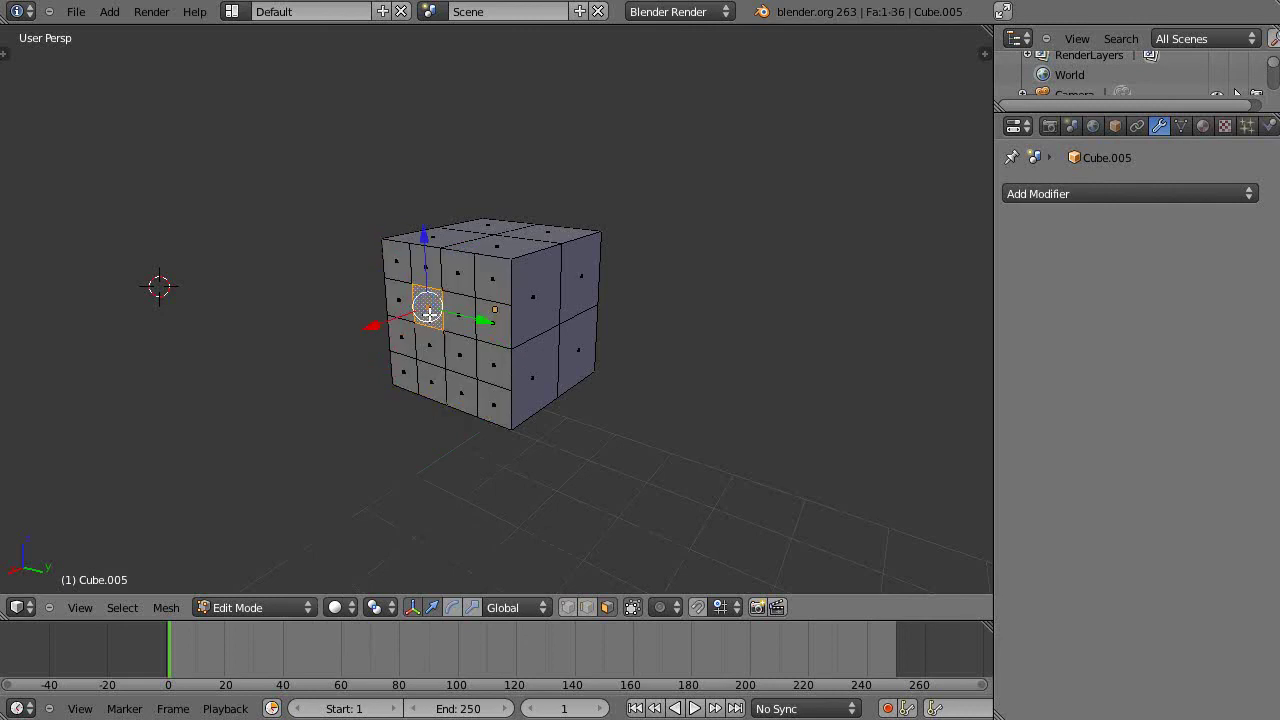
right_click(456, 312, "shift")
right_click(462, 350, "shift")
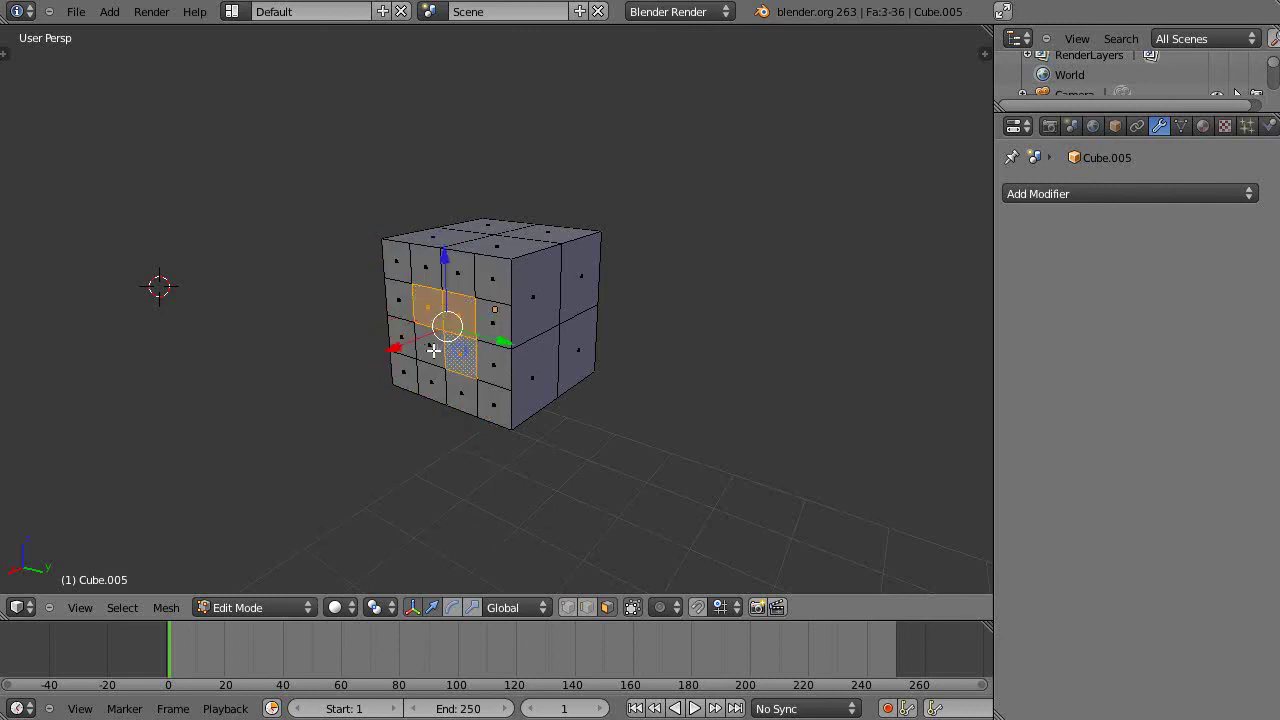
right_click(430, 349, "shift")
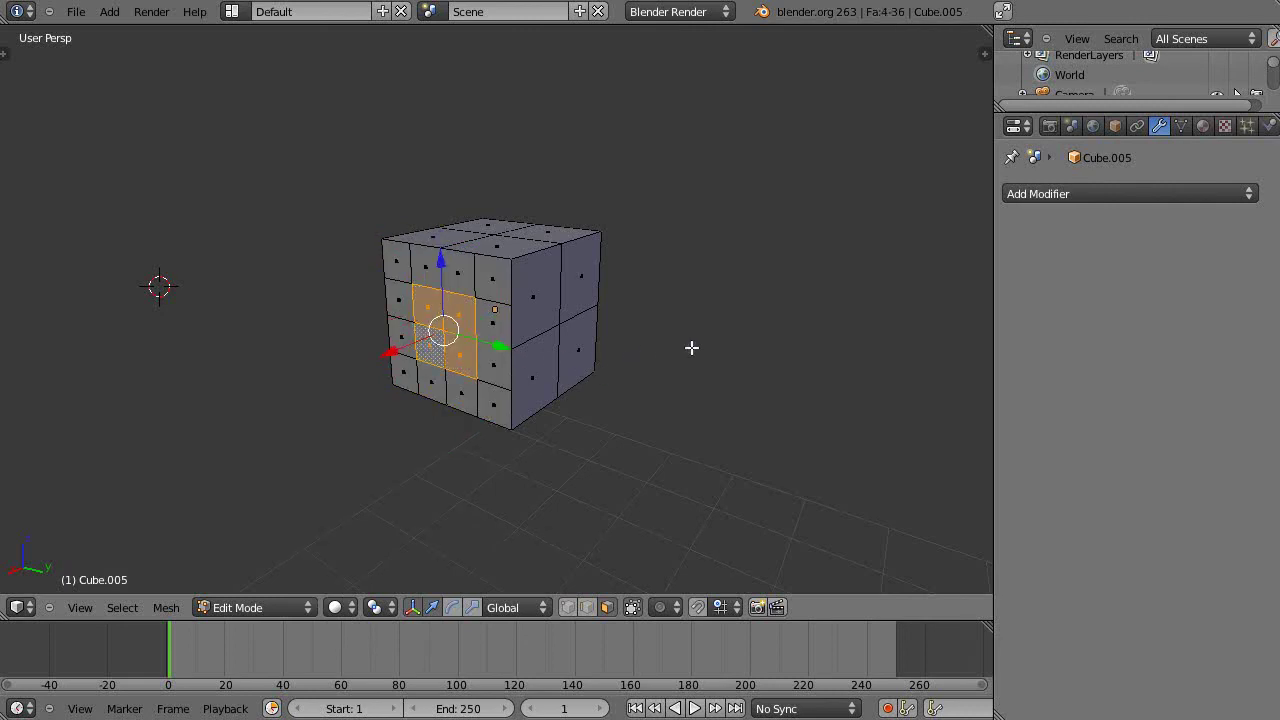
key("r")
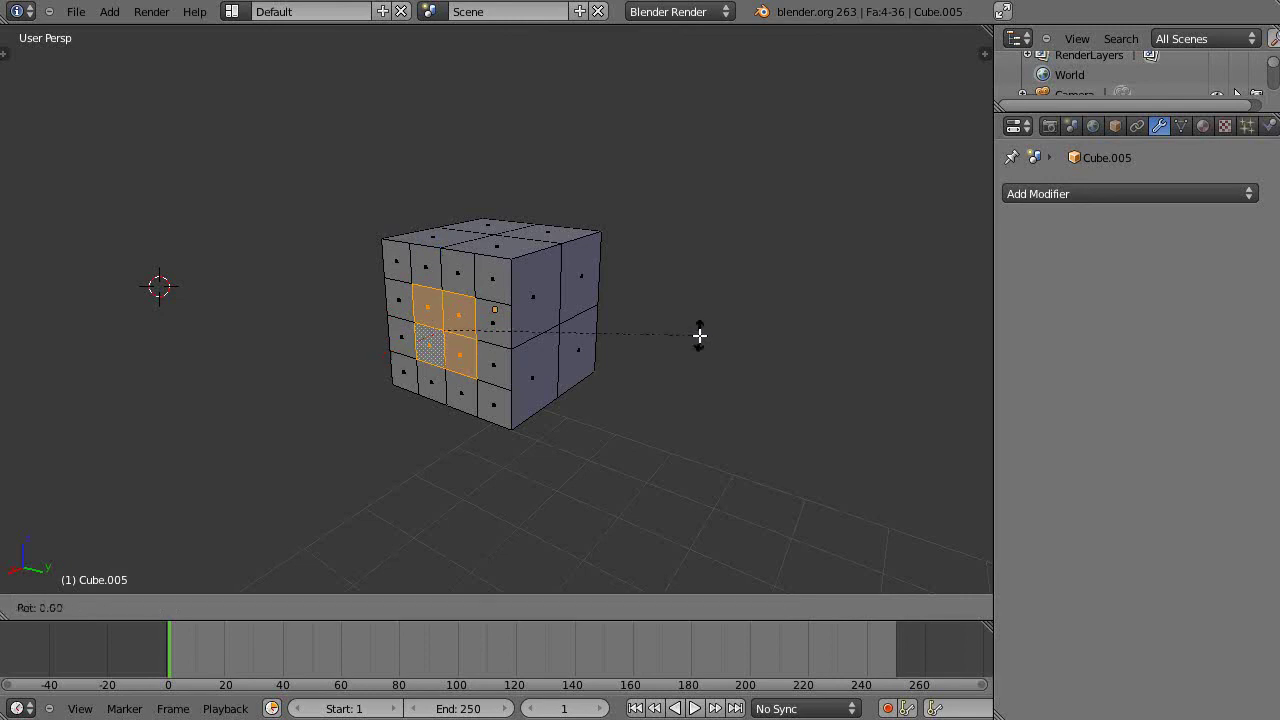
key("Escape")
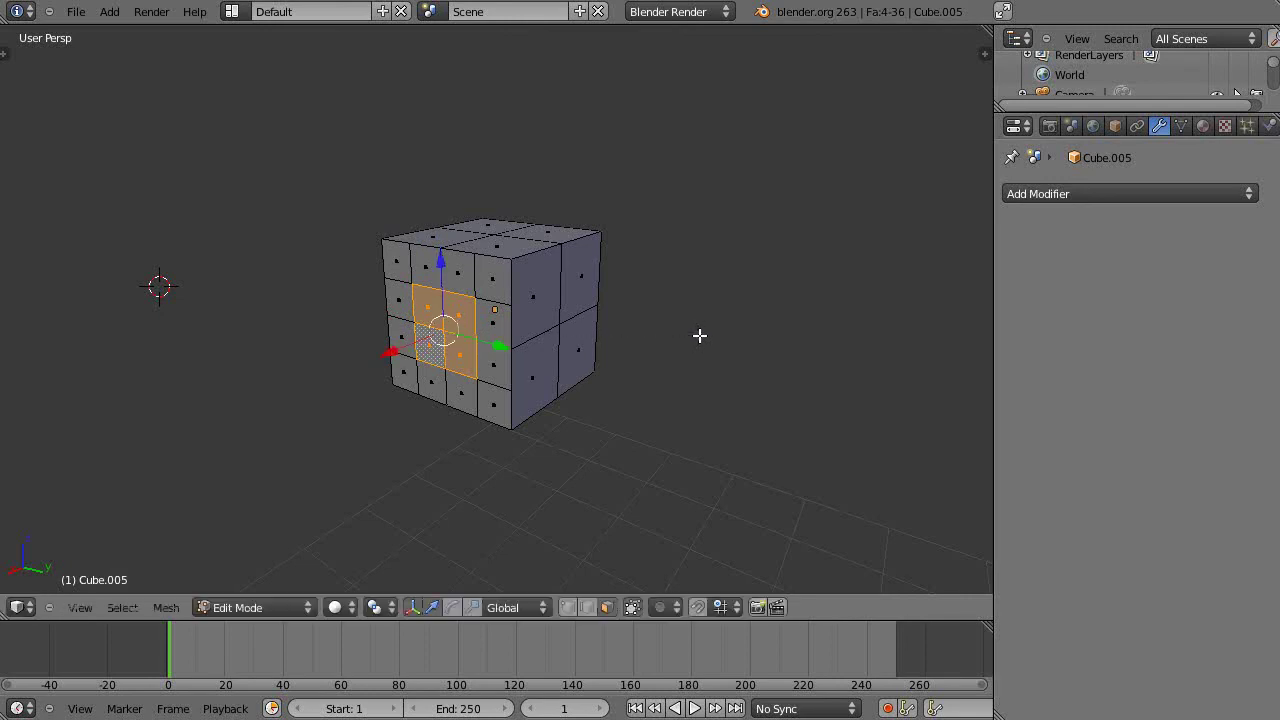
key("r")
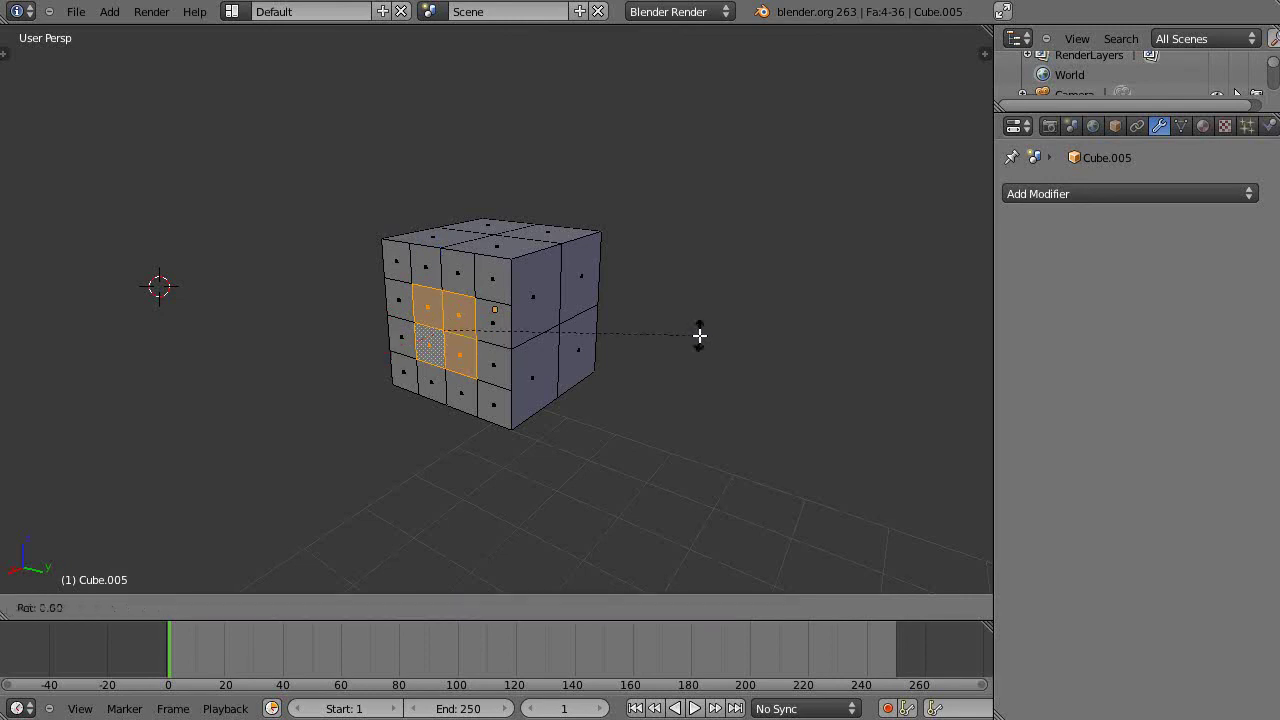
key("x")
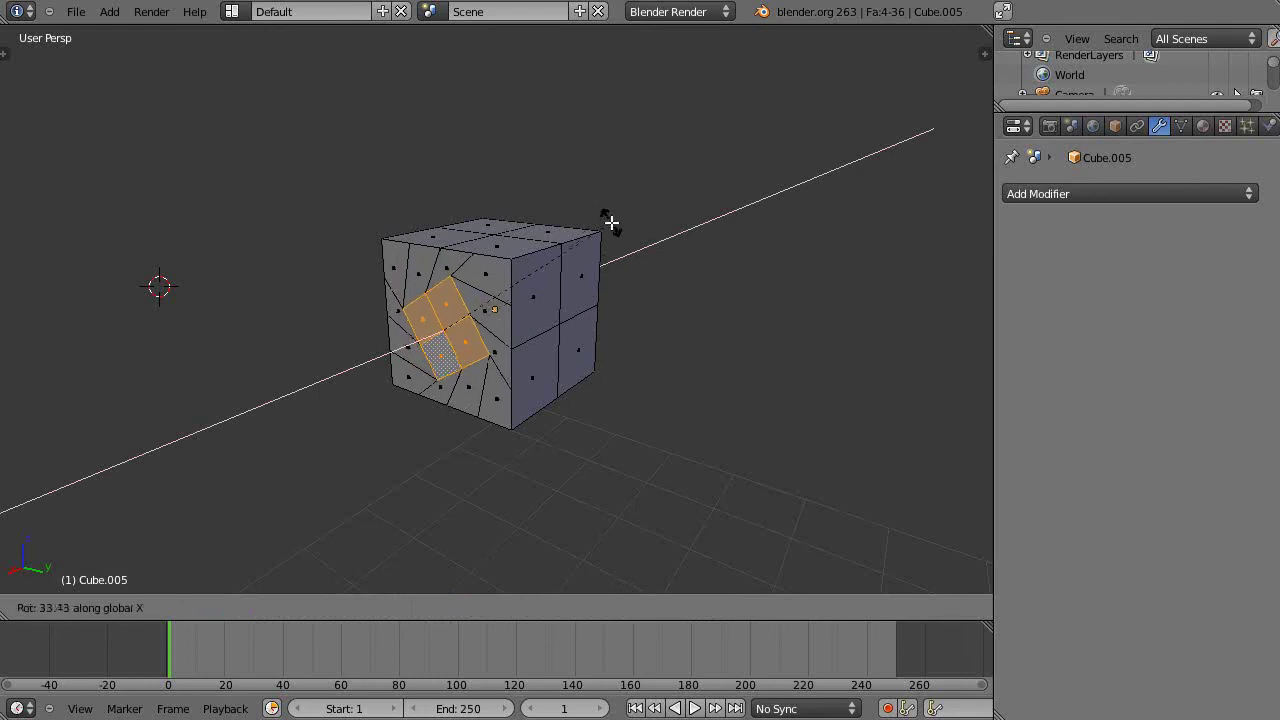
left_click(611, 222)
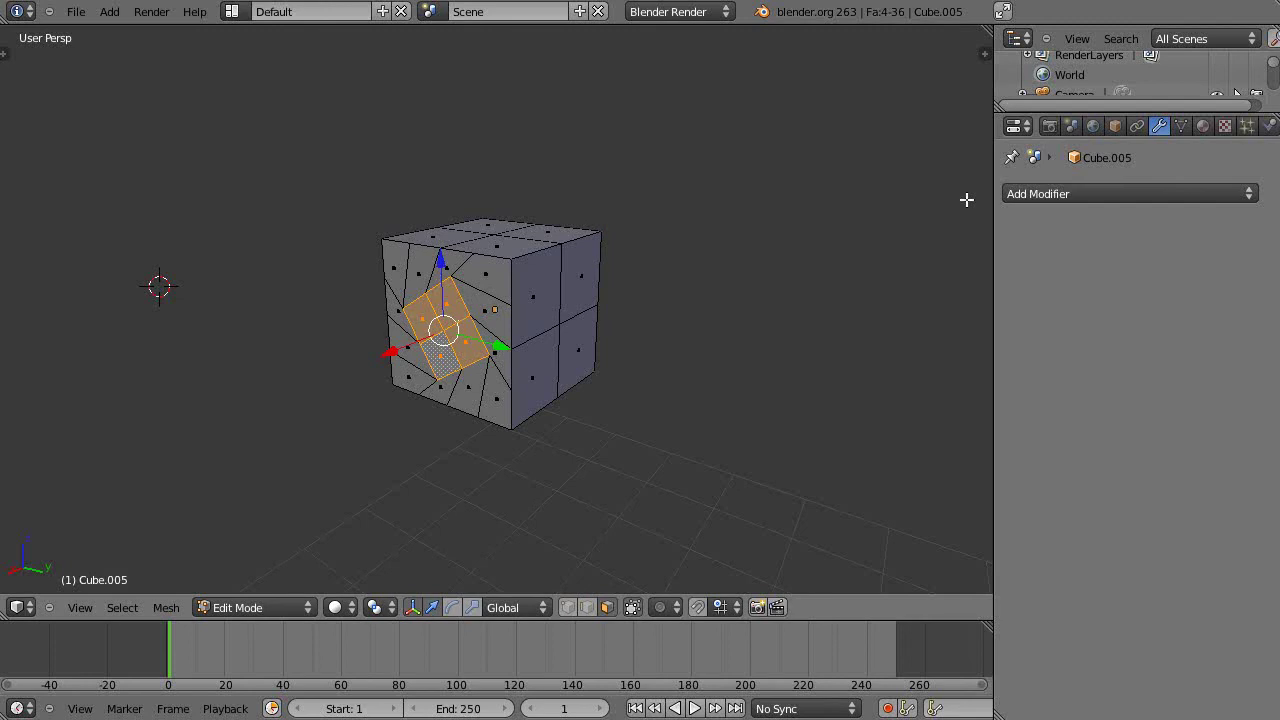
Add a Multiresolution modifier to Cube.005, subdivide it to level 3, and apply it.
key("Tab")
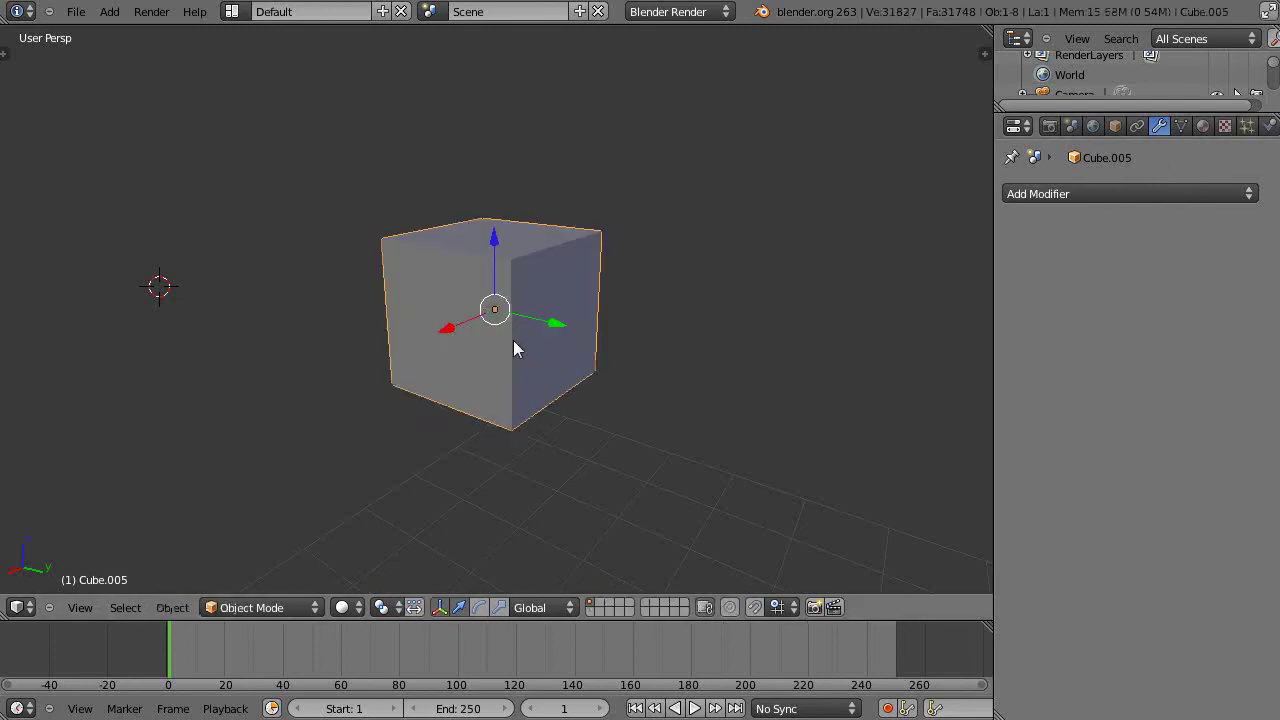
left_click(1106, 189)
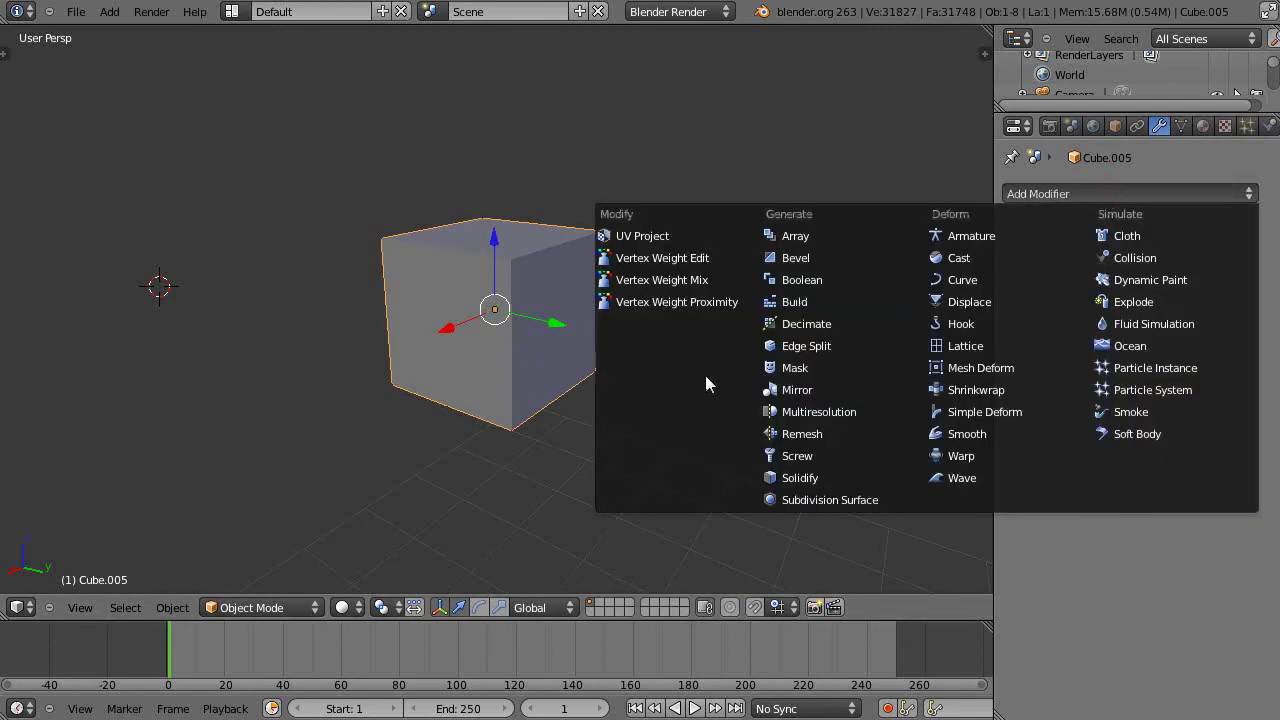
left_click(830, 409)
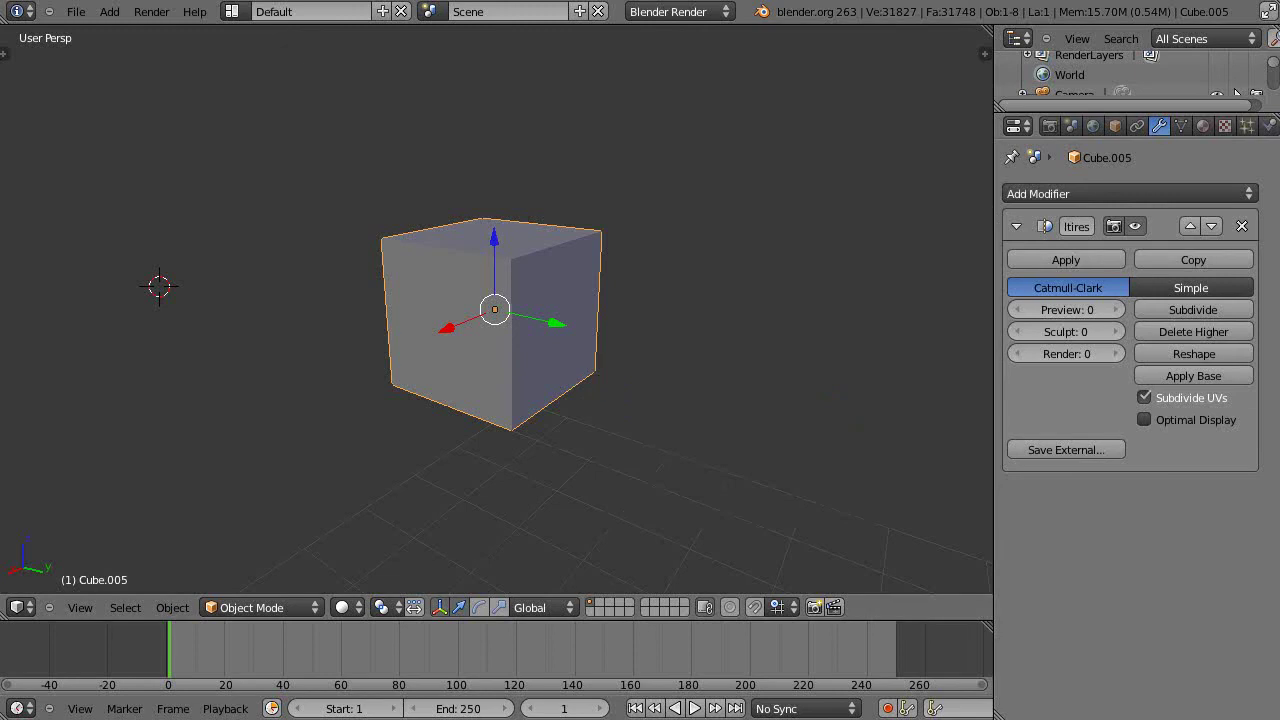
left_click(1221, 309)
left_click(1221, 309)
left_click(1221, 309)
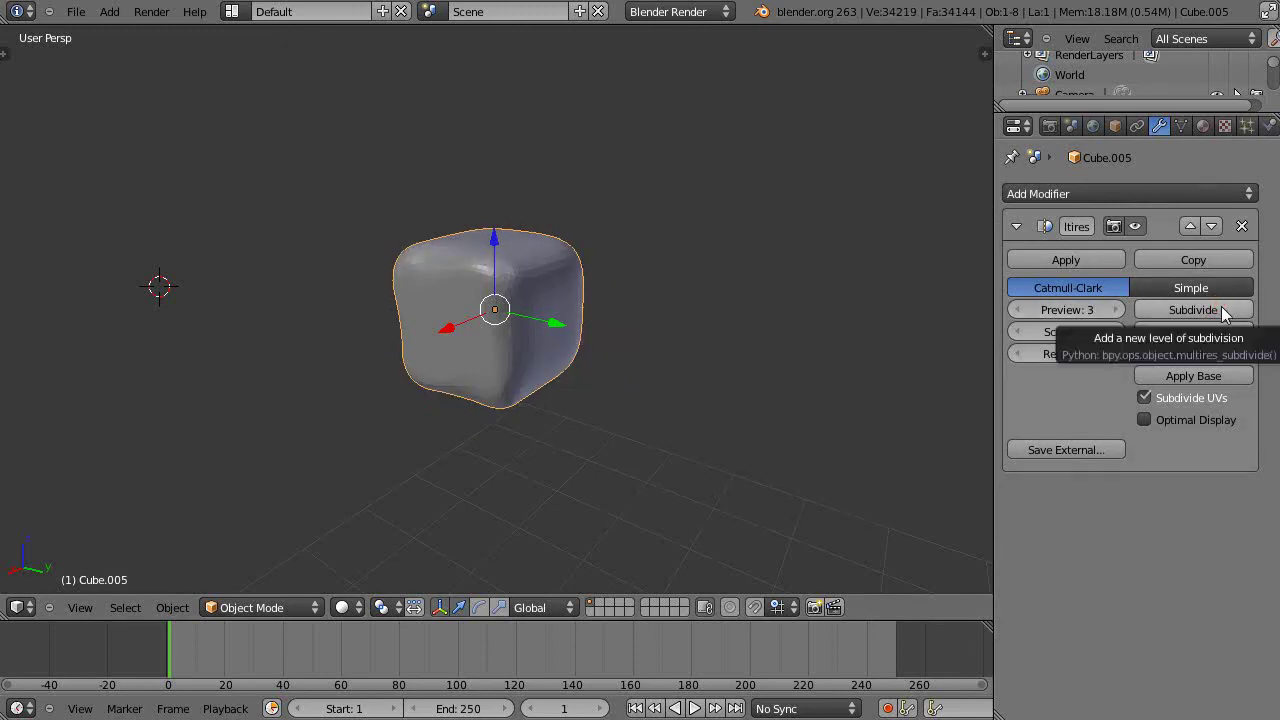
left_click(1221, 309)
left_click(1066, 260)
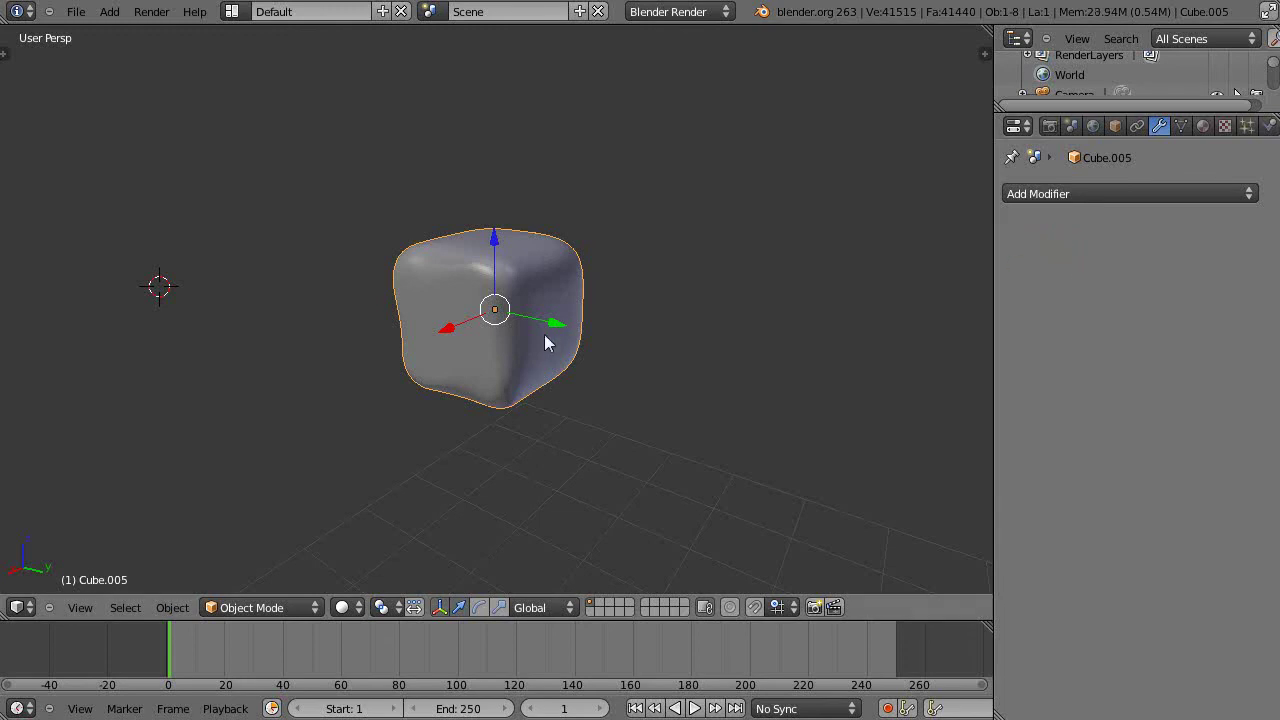
key("Tab")
Orbit and zoom so the selected face patch of the smoothed cube faces the viewer.
middle_click_drag(545, 350, 552, 308)
scroll(581, 326, "up", 2)
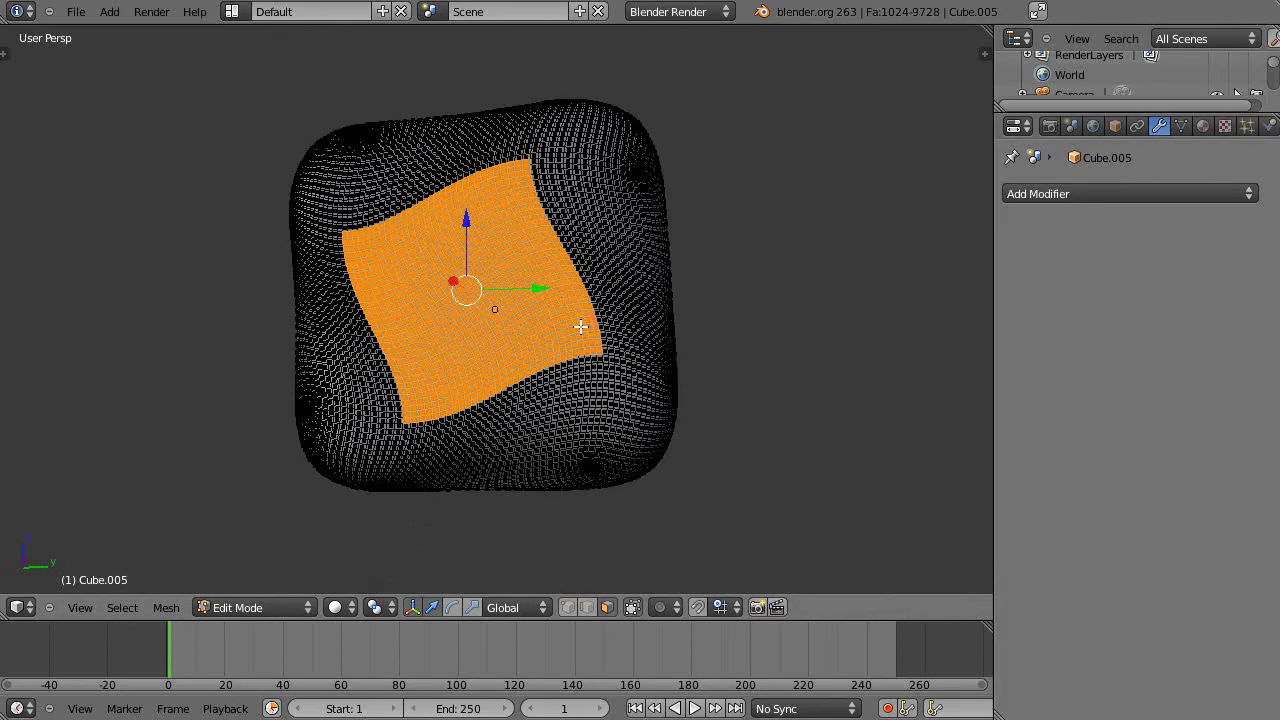
scroll(581, 326, "down", 2)
mouse_move(609, 340)
middle_mouse_down()
mouse_move(551, 343)
mouse_move(594, 357)
middle_mouse_up()
scroll(598, 343, "up", 2)
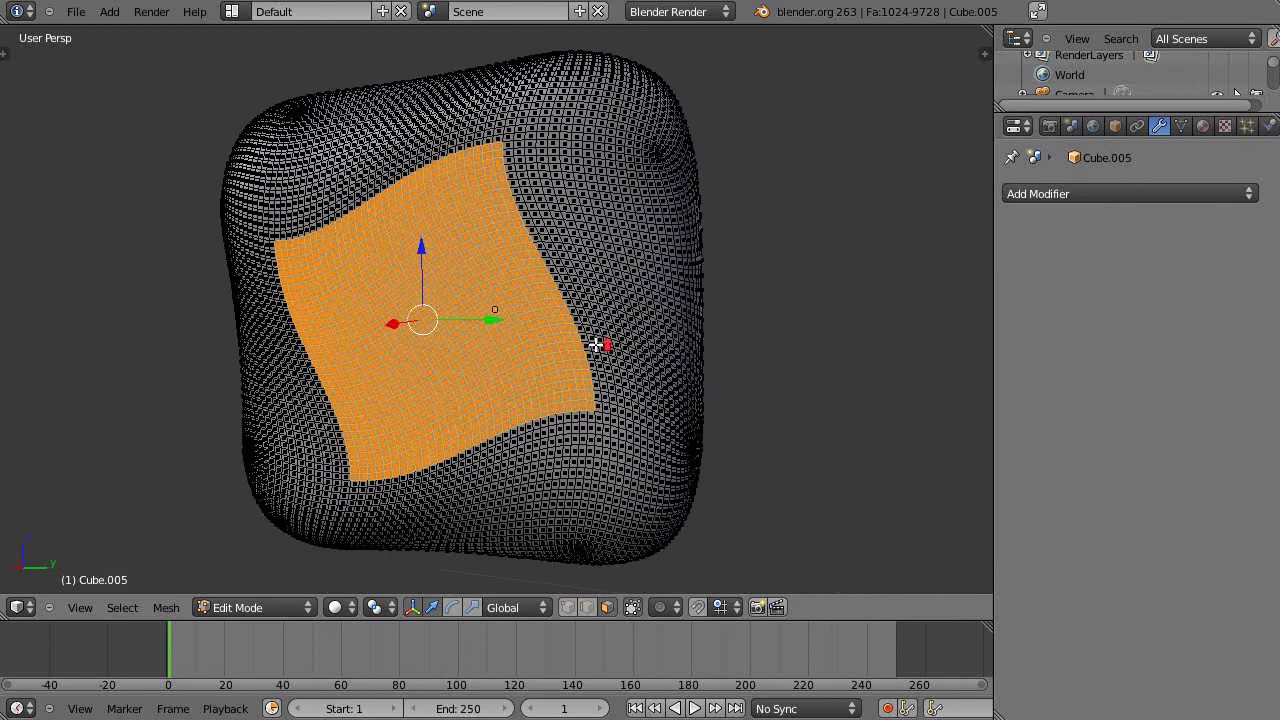
scroll(591, 323, "up", 2)
scroll(594, 331, "down", 3)
middle_click_drag(594, 331, 517, 357)
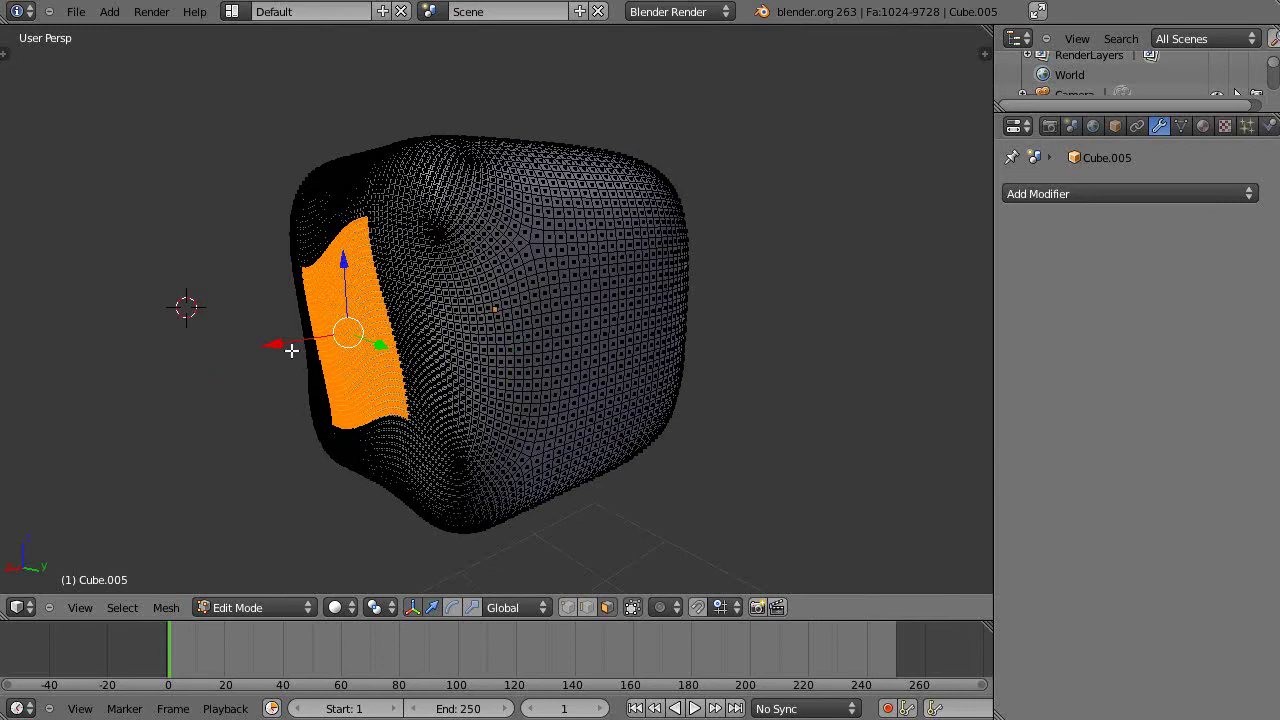
scroll(291, 349, "down", 3)
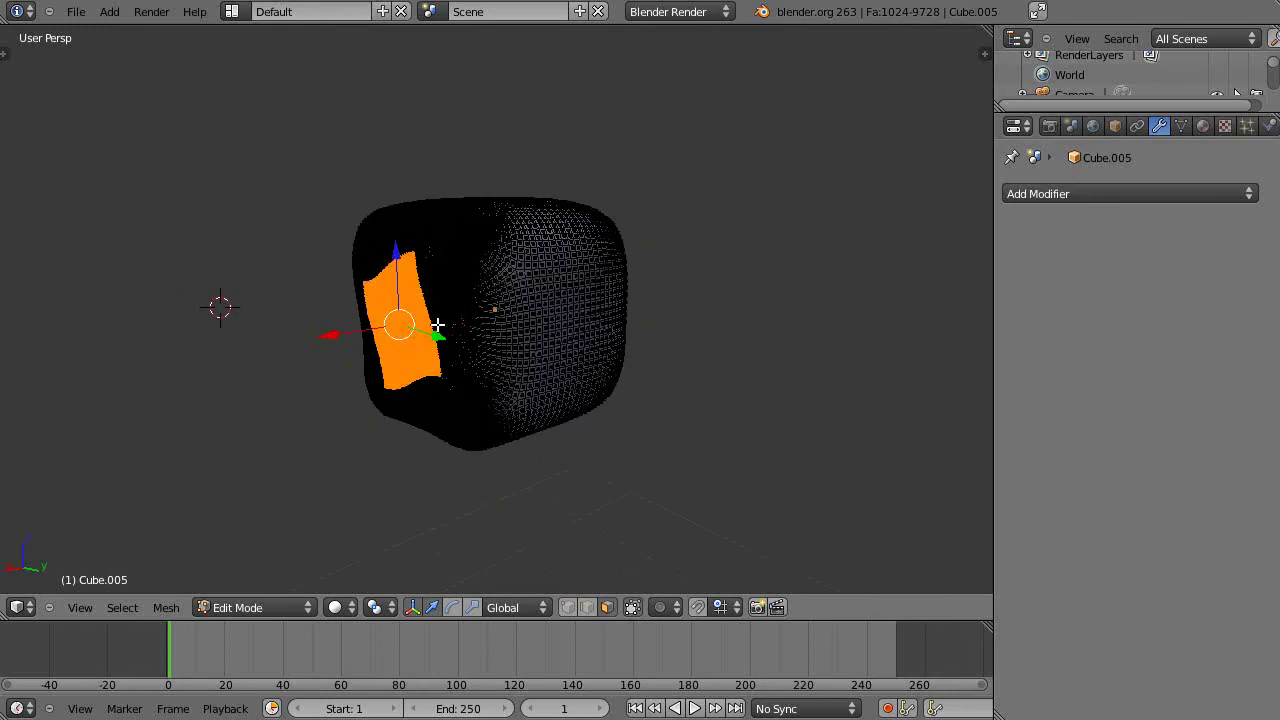
Extrude the selected patch outward into a protruding neck and view the result.
key("e")
left_click(209, 371)
middle_click_drag(209, 371, 512, 408)
scroll(600, 415, "down", 4)
scroll(455, 441, "down", 5)
middle_click_drag(600, 463, 585, 463)
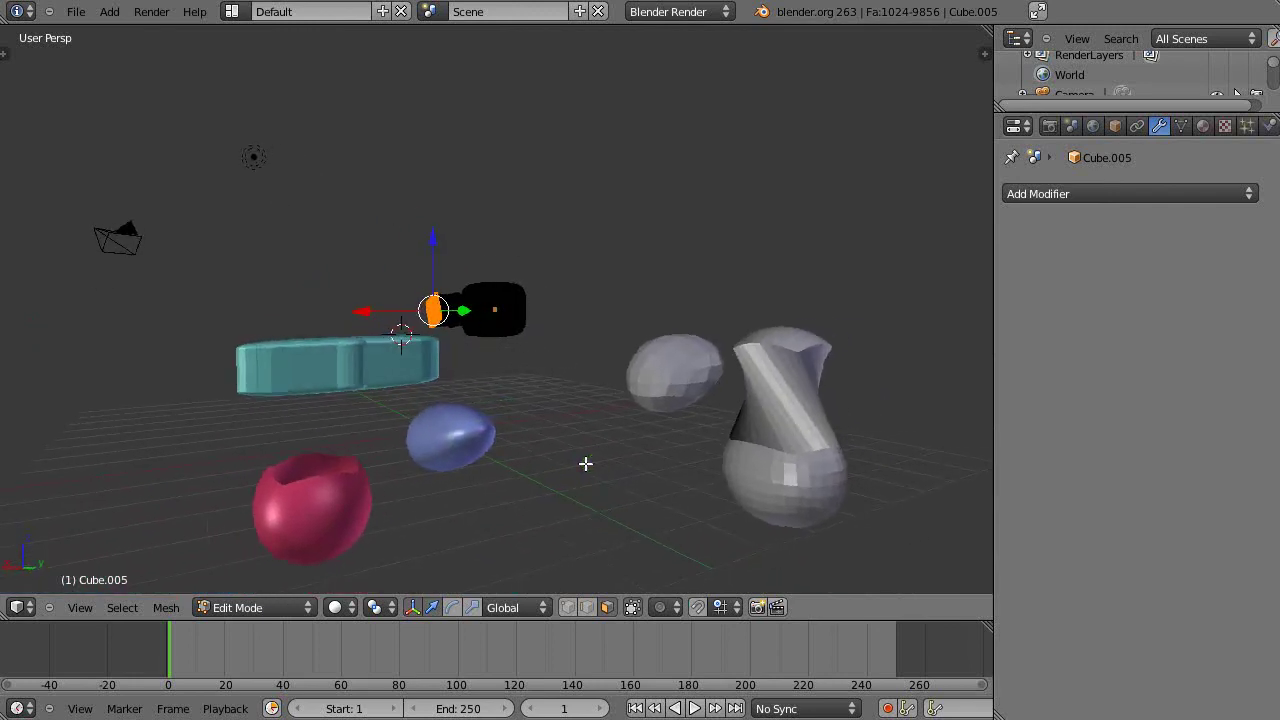